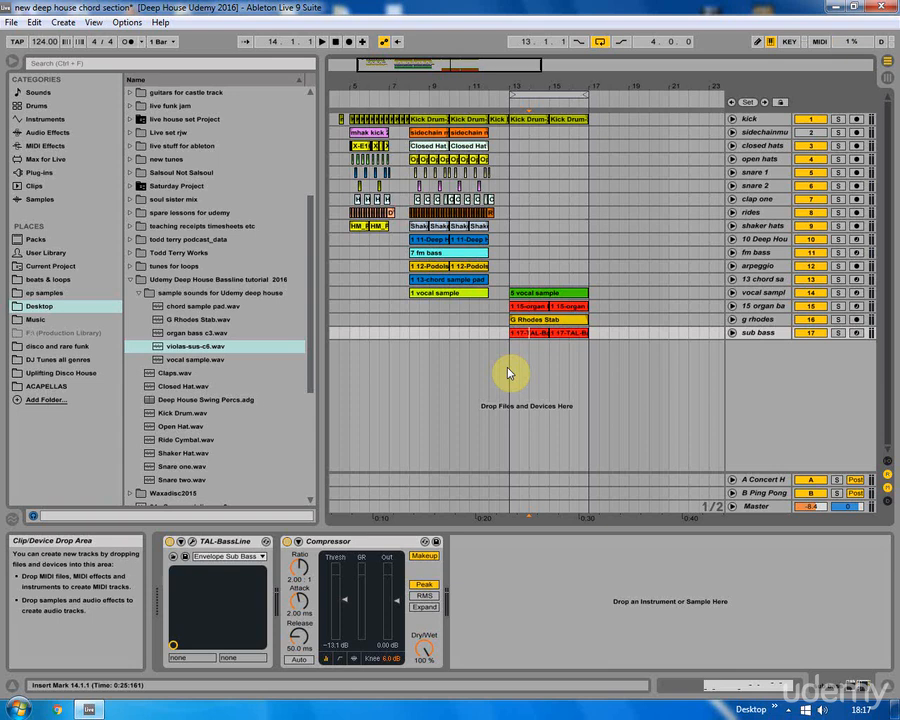
Add a Simpler instrument on a new MIDI track and load the violas-sus-c6.wav sample into it.
{"action": "left_click", "coordinate": [44, 120]}
{"action": "left_click", "coordinate": [160, 213]}
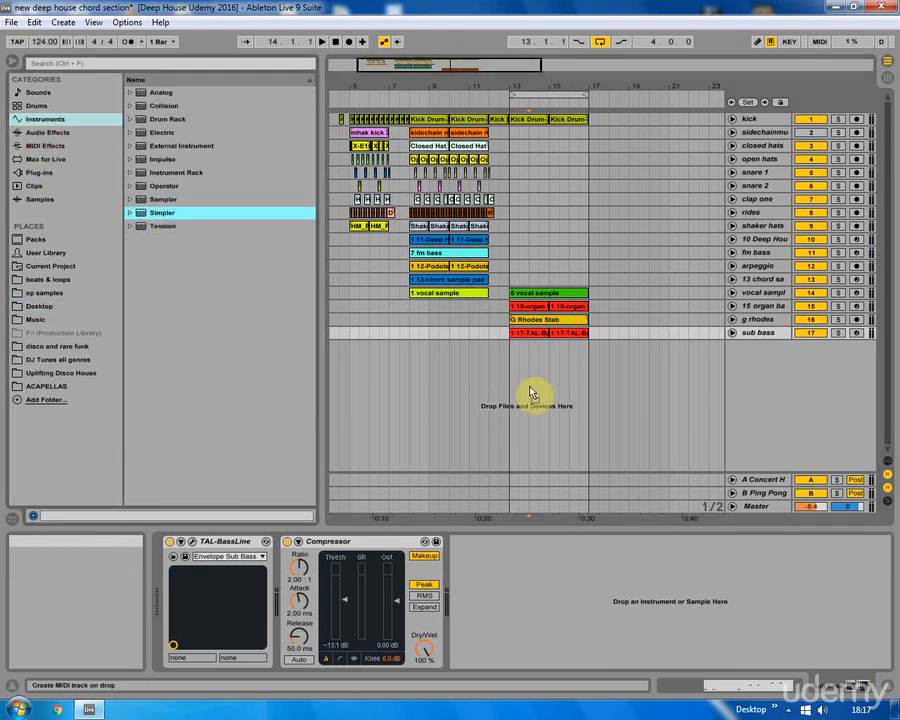
{"action": "left_click_drag", "start_coordinate": [528, 386], "coordinate": [528, 388]}
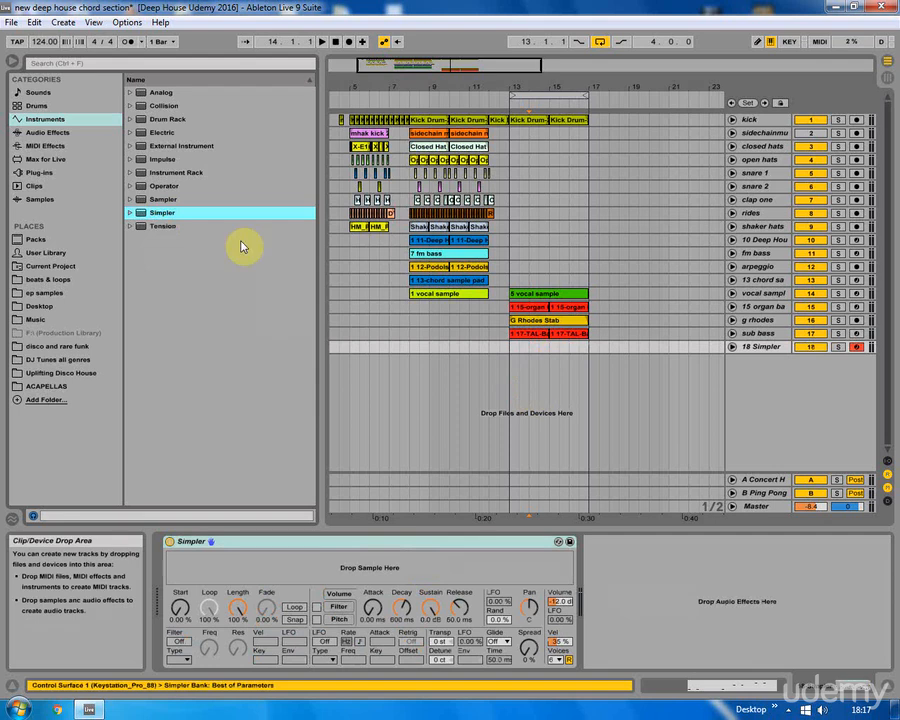
{"action": "left_click", "coordinate": [36, 306]}
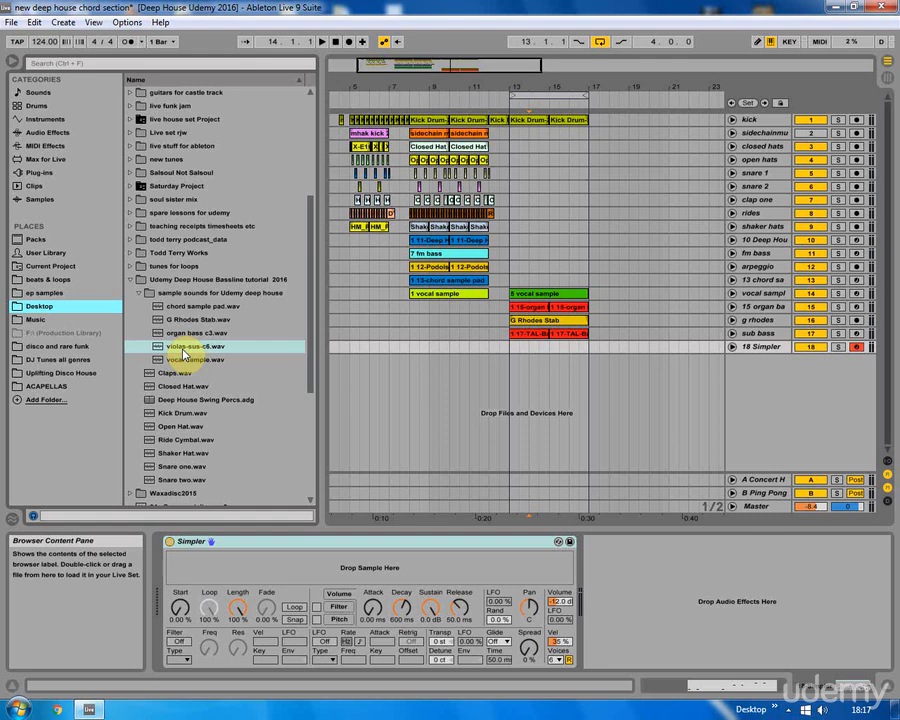
{"action": "left_click_drag", "start_coordinate": [188, 352], "coordinate": [270, 577]}
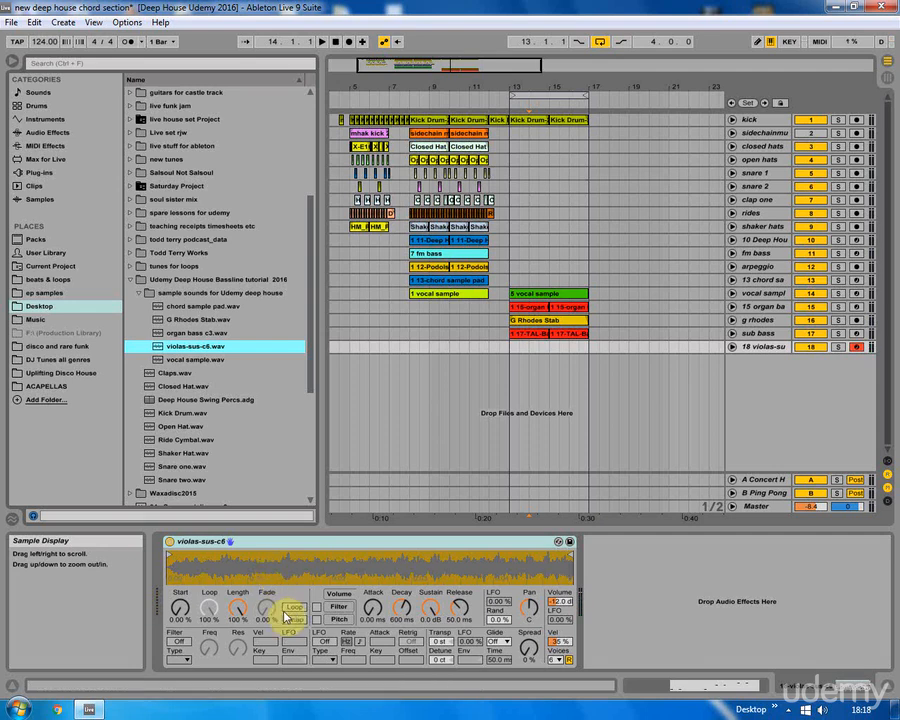
Enable looping for the viola sample and set its volume envelope attack to 143 ms.
{"action": "left_click", "coordinate": [294, 607]}
{"action": "left_click_drag", "start_coordinate": [372, 609], "coordinate": [366, 592]}
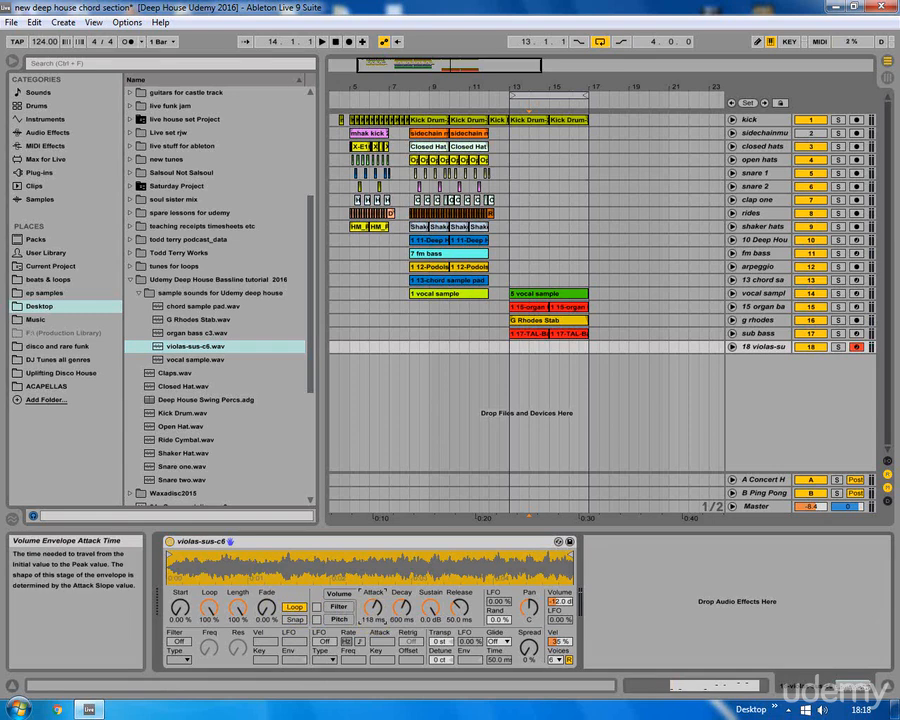
{"action": "left_click_drag", "start_coordinate": [372, 606], "coordinate": [372, 612]}
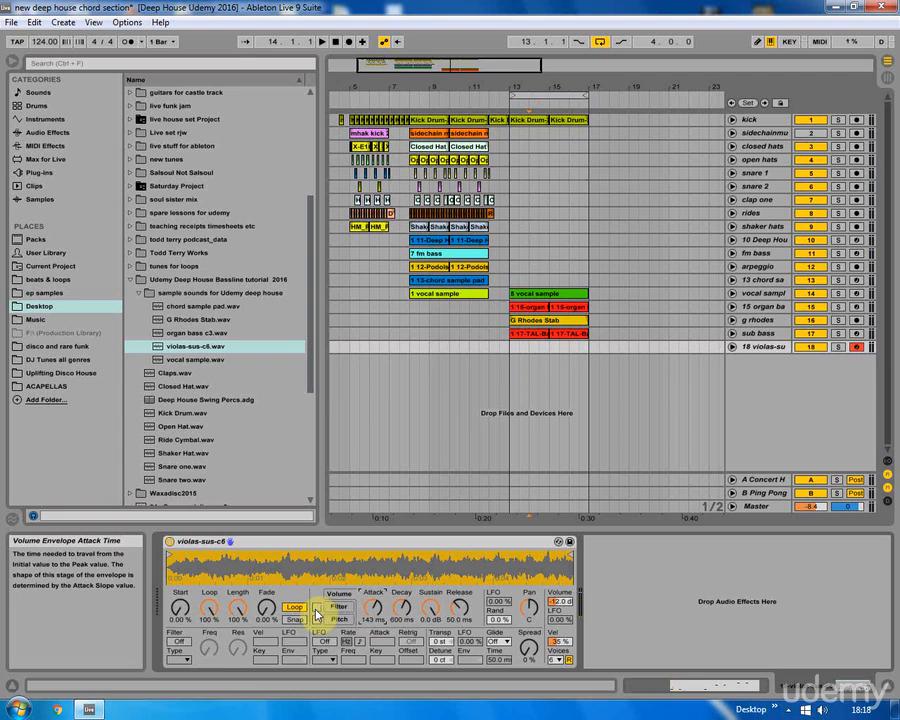
Trim the viola sample slightly inward at both its start and its end.
{"action": "left_click_drag", "start_coordinate": [170, 555], "coordinate": [178, 553]}
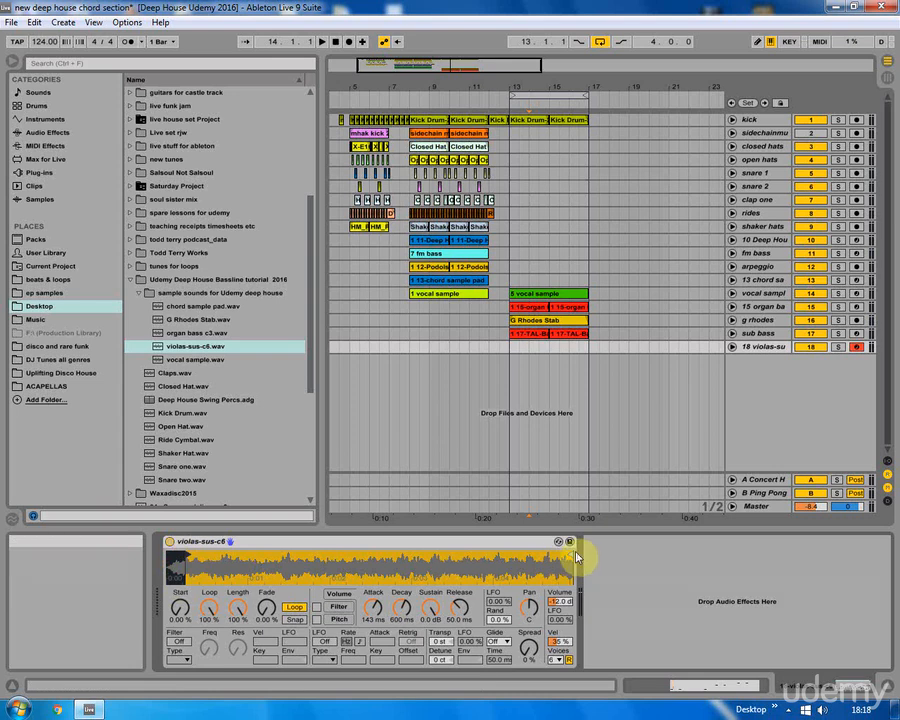
{"action": "left_click_drag", "start_coordinate": [570, 550], "coordinate": [553, 553]}
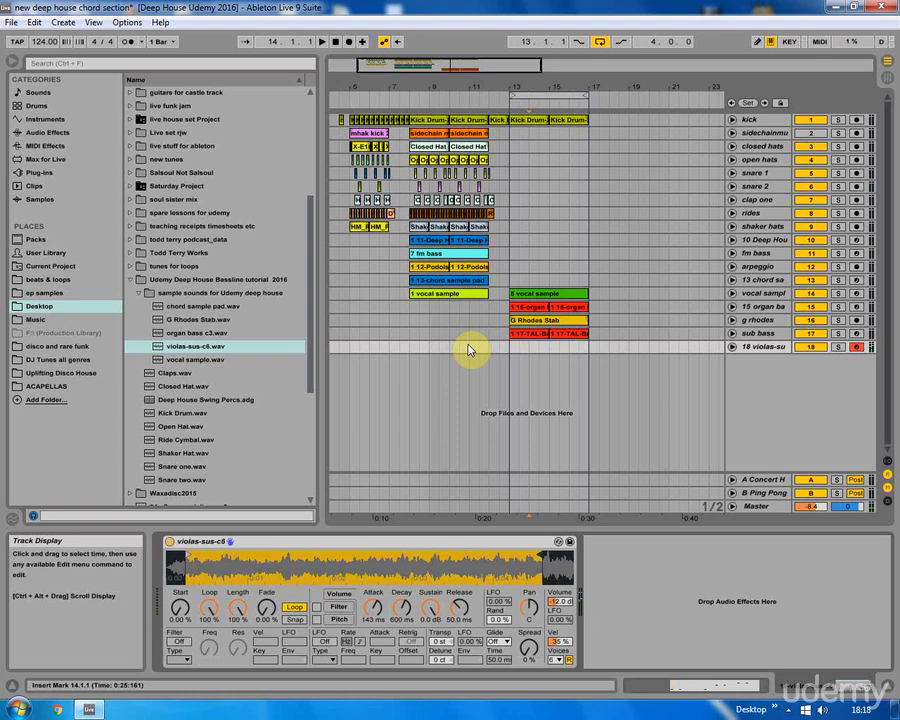
Record a sustained viola note on the new track from bar 12 to bar 17, and trim the clip's start to bar 13.
{"action": "left_click", "coordinate": [489, 350]}
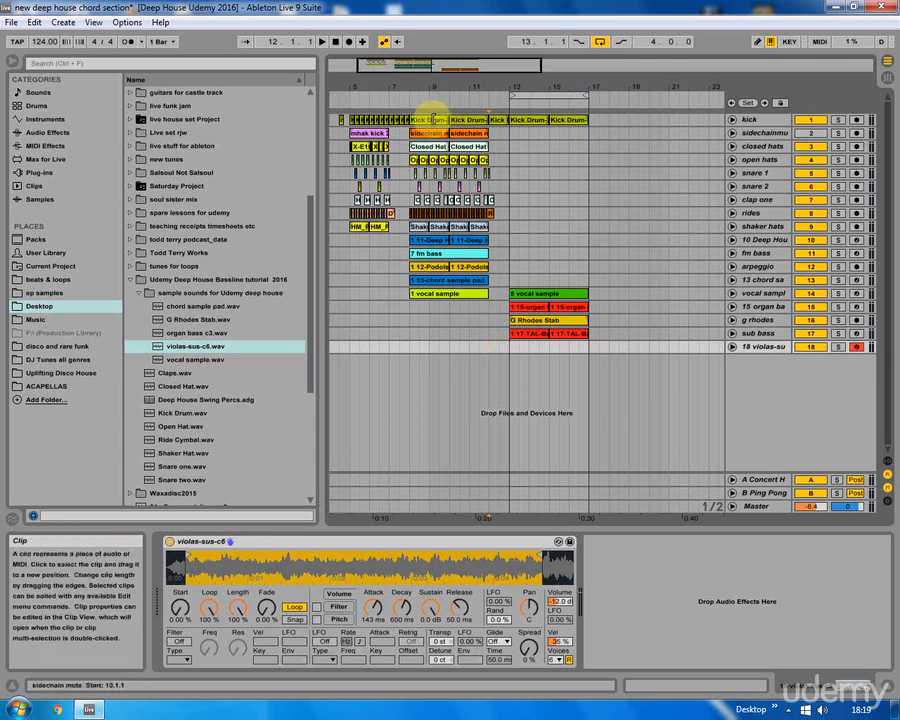
{"action": "left_click", "coordinate": [348, 42]}
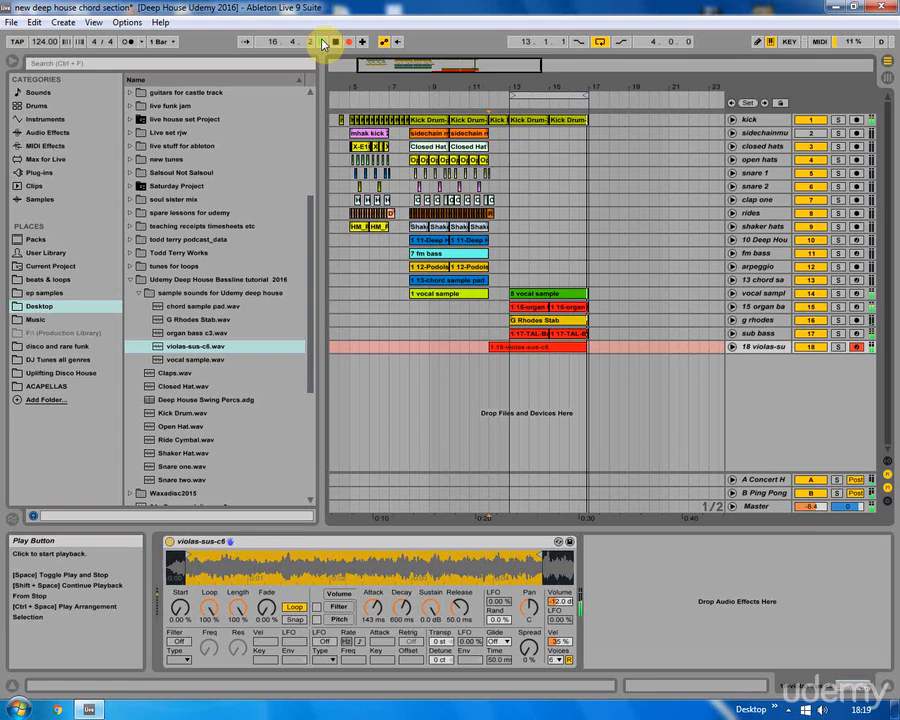
{"action": "key", "text": "space"}
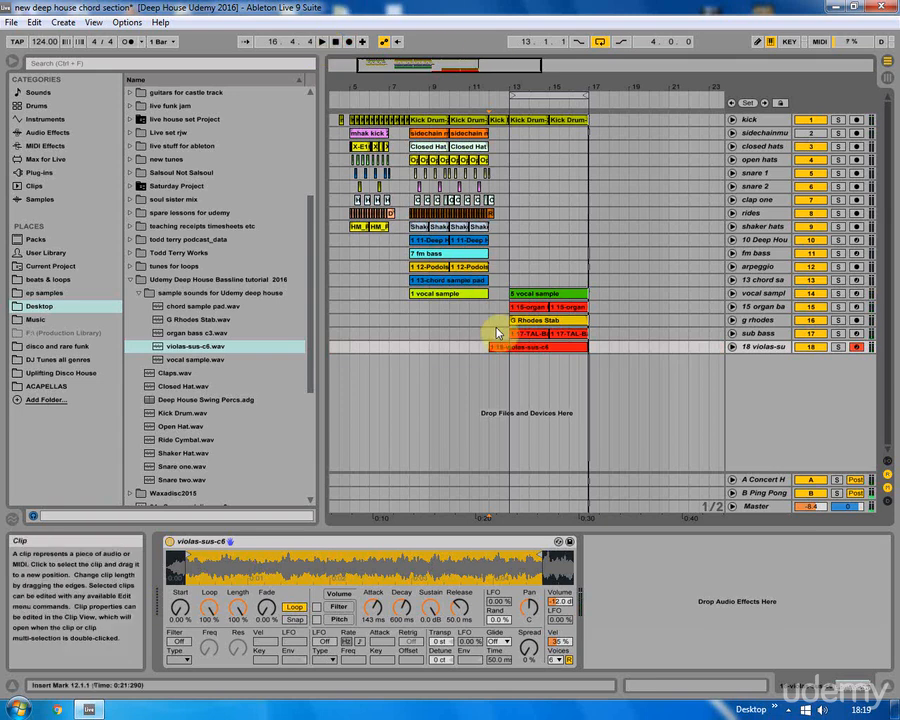
{"action": "left_click_drag", "start_coordinate": [491, 346], "coordinate": [537, 362]}
Colour the recorded viola clip blue.
{"action": "right_click", "coordinate": [543, 347]}
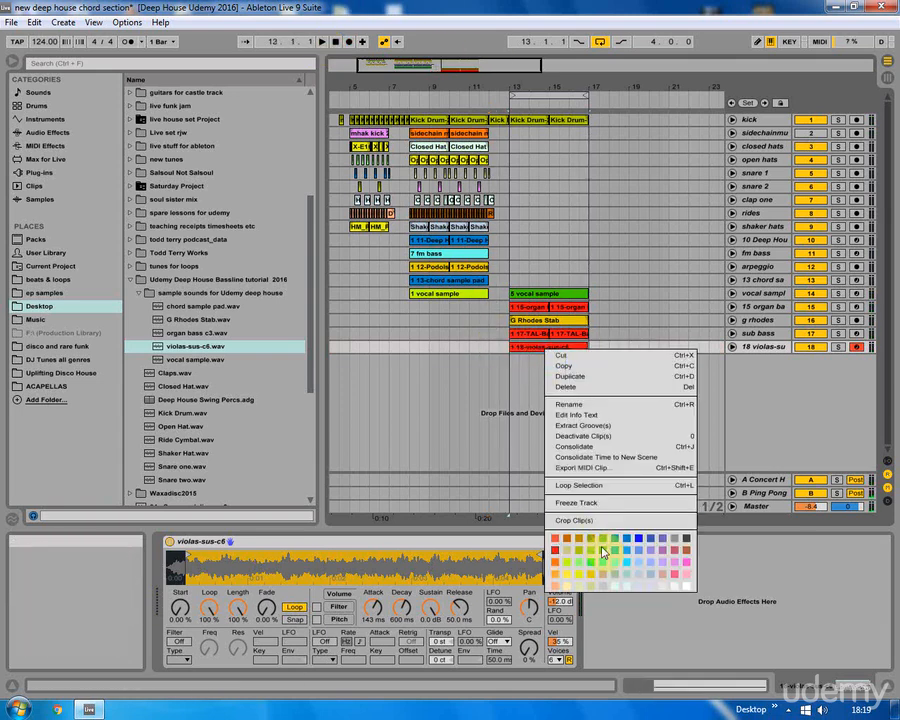
{"action": "left_click", "coordinate": [601, 553]}
{"action": "right_click", "coordinate": [548, 350]}
{"action": "left_click", "coordinate": [628, 550]}
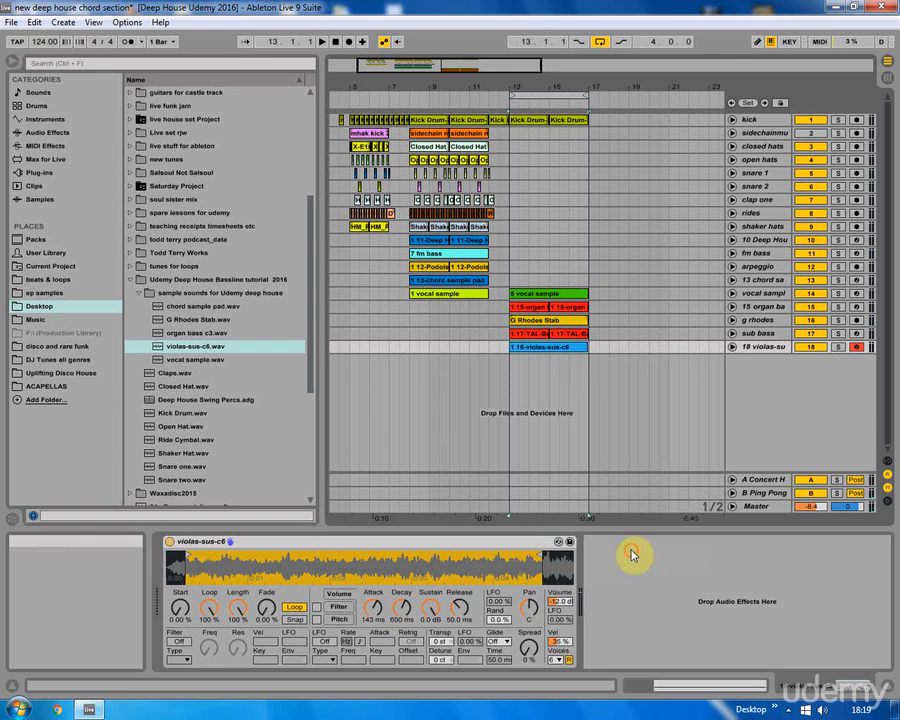
Open the viola clip's notes and adjust the timing of the long G3 note within the clip.
{"action": "double_click", "coordinate": [554, 346]}
{"action": "left_click_drag", "start_coordinate": [512, 526], "coordinate": [458, 264]}
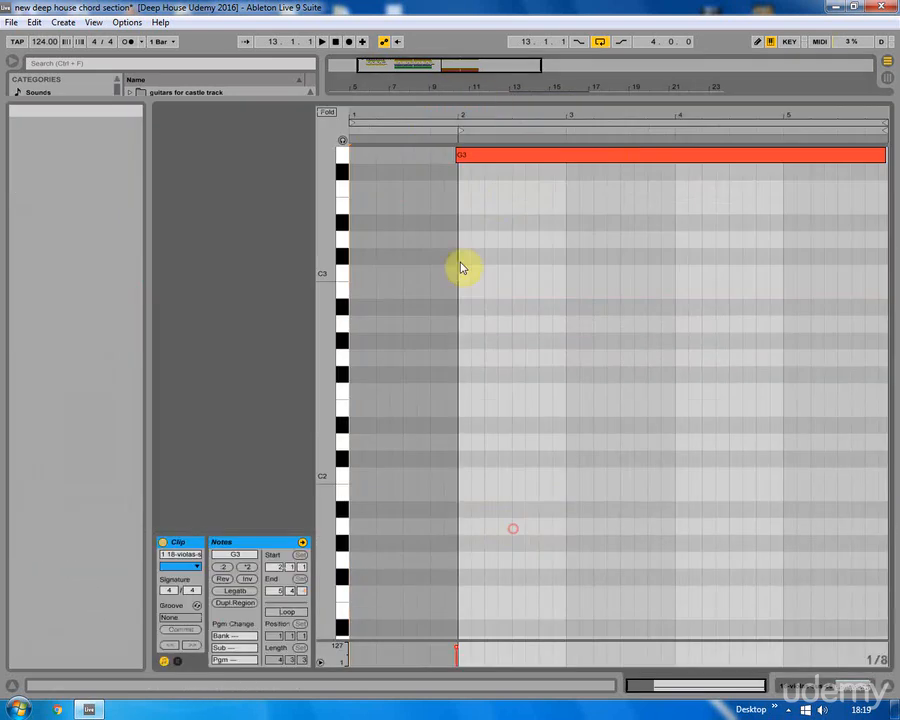
{"action": "left_click", "coordinate": [481, 208]}
{"action": "mouse_move", "coordinate": [480, 207]}
{"action": "left_mouse_down"}
{"action": "mouse_move", "coordinate": [486, 213]}
{"action": "mouse_move", "coordinate": [476, 213]}
{"action": "left_mouse_up"}
{"action": "left_click_drag", "start_coordinate": [887, 207], "coordinate": [798, 208]}
{"action": "left_click_drag", "start_coordinate": [530, 122], "coordinate": [622, 122]}
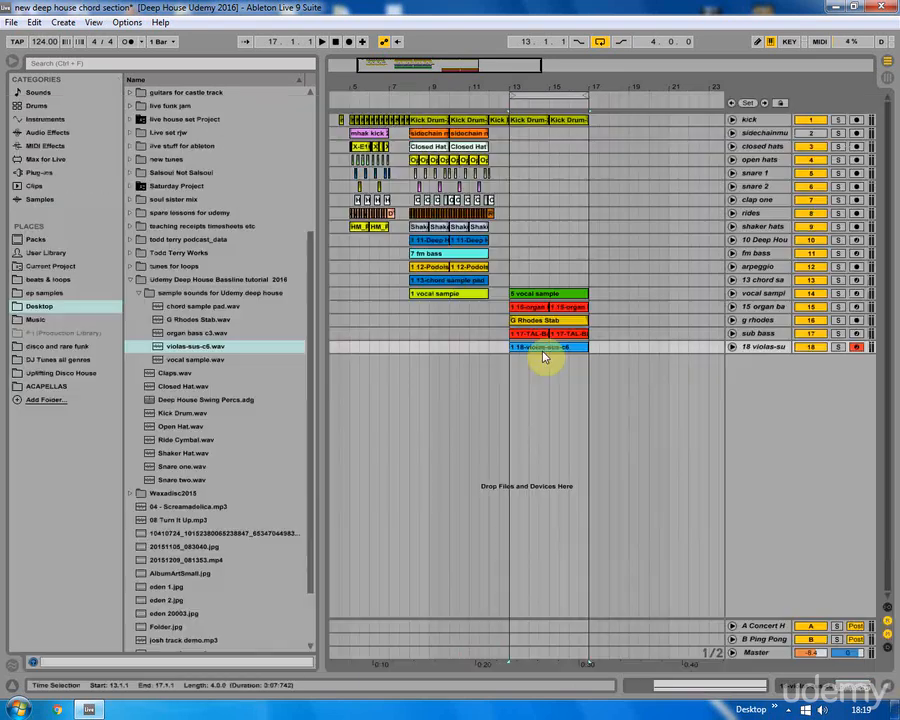
Set the viola Simpler's volume envelope release to 908 ms and play the loop.
{"action": "left_click", "coordinate": [834, 688]}
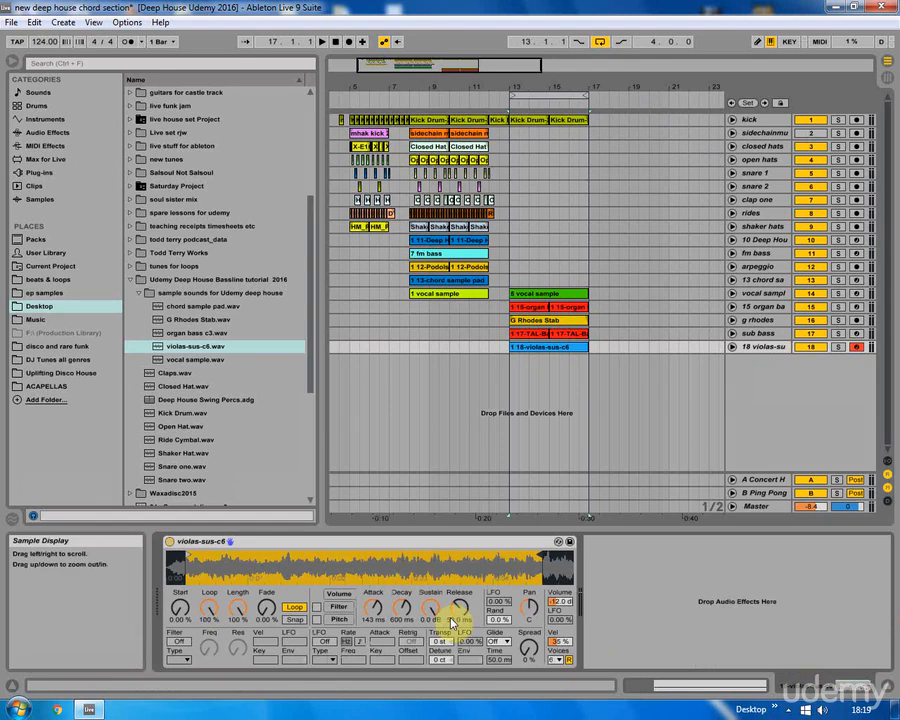
{"action": "left_click_drag", "start_coordinate": [459, 606], "coordinate": [459, 608]}
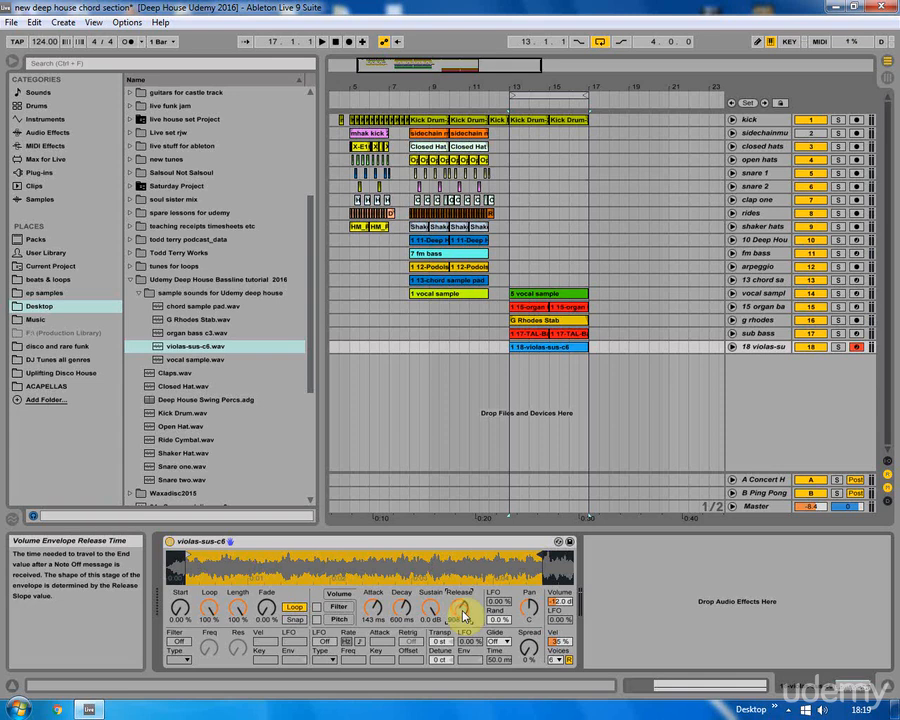
{"action": "key", "text": "space"}
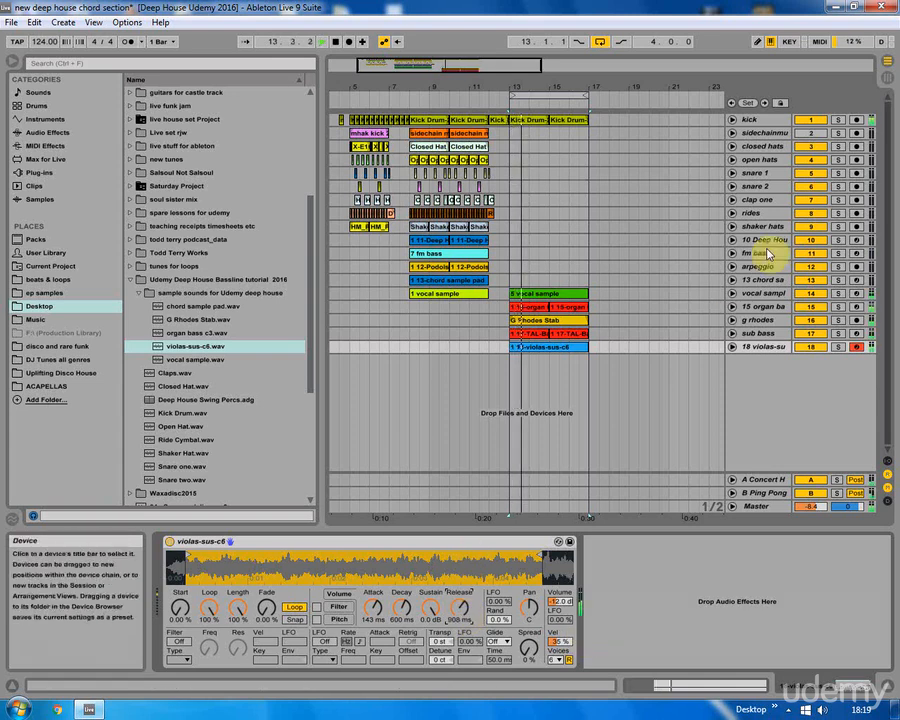
Lower the viola track's volume in the mixer to about -3.4 dB while the loop plays.
{"action": "left_click", "coordinate": [886, 61]}
{"action": "left_click_drag", "start_coordinate": [428, 663], "coordinate": [655, 663]}
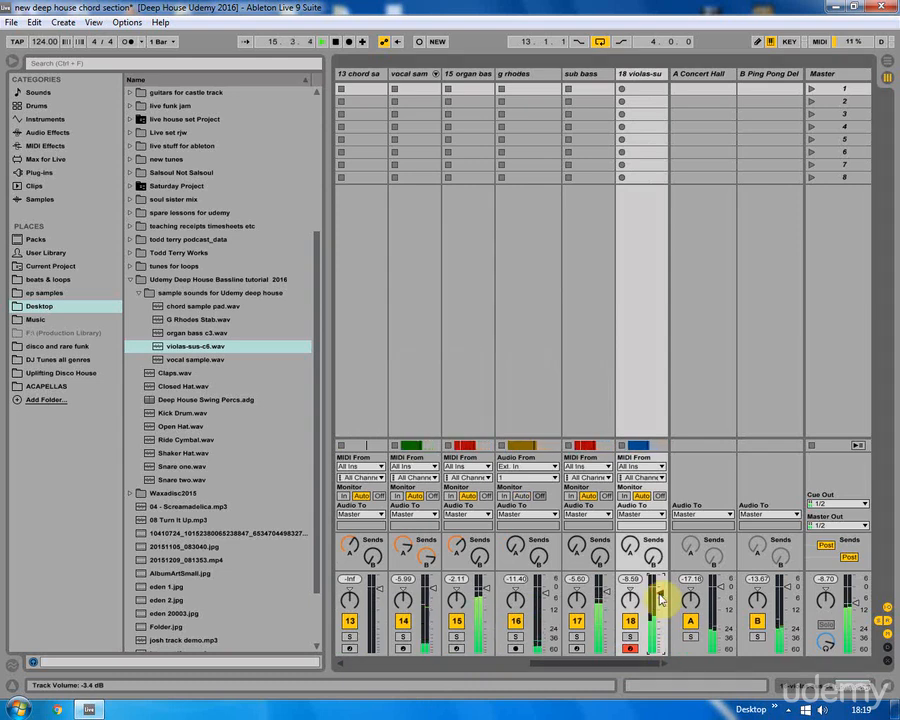
Shorten the viola Simpler's attack to 11.5 ms while the loop plays, and stop playback.
{"action": "left_click", "coordinate": [886, 61]}
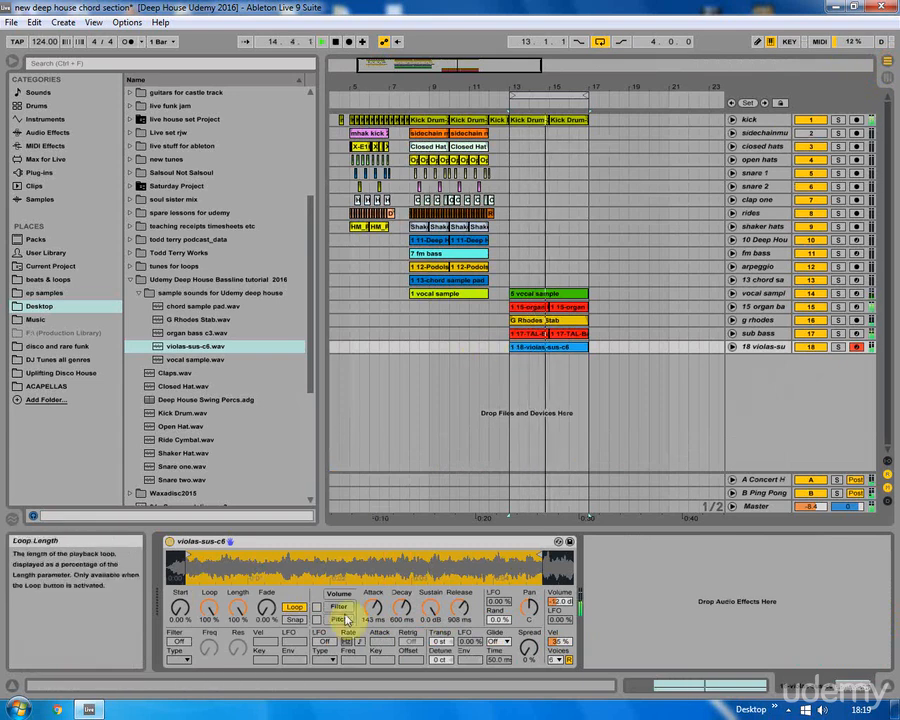
{"action": "left_click_drag", "start_coordinate": [373, 608], "coordinate": [373, 636]}
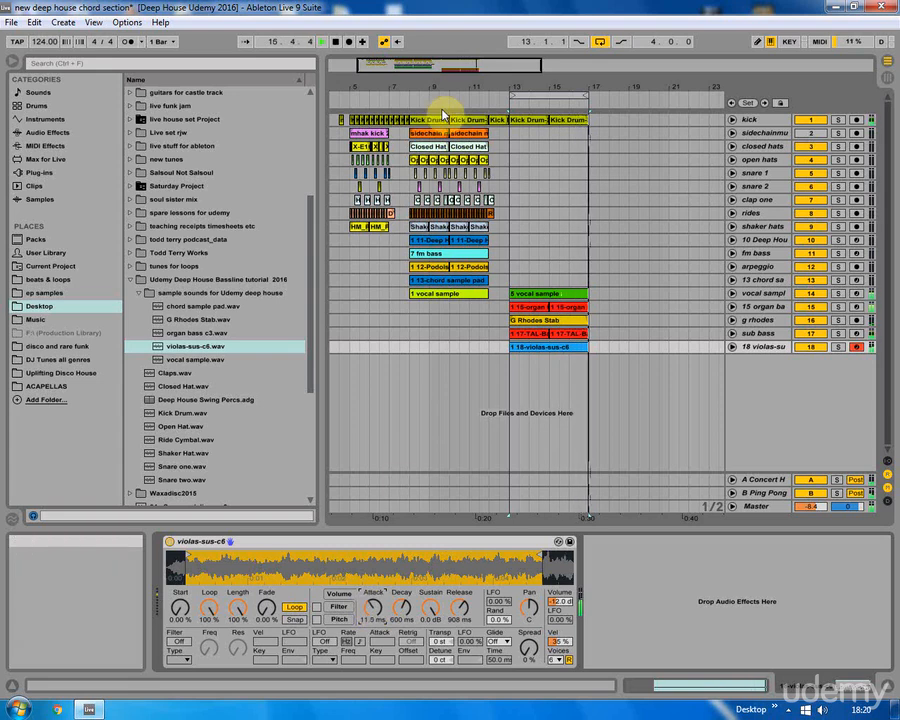
{"action": "key", "text": "space"}
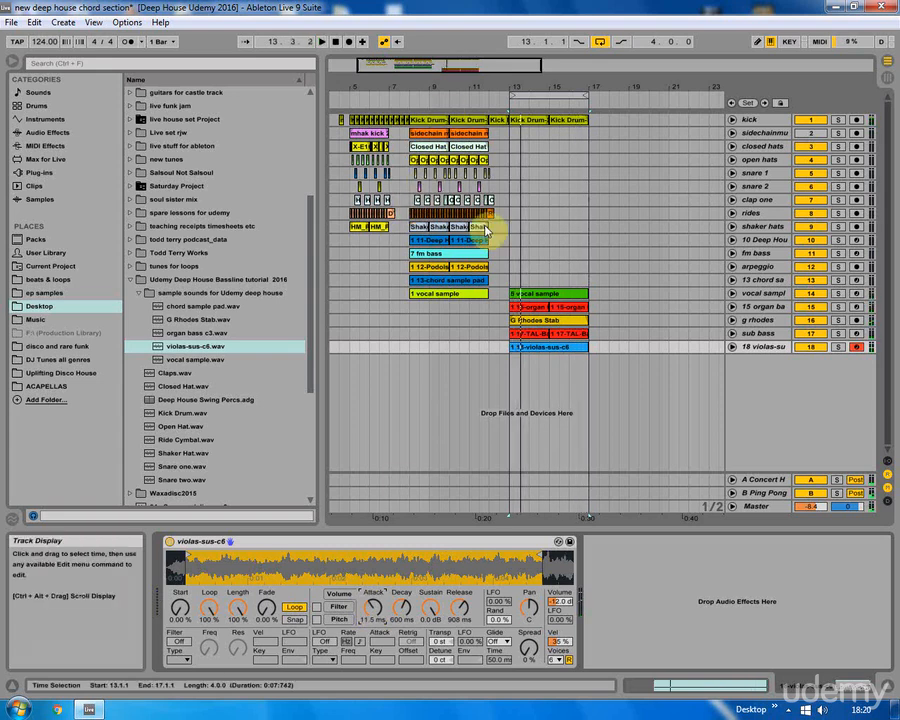
Send the viola track to the Concert Hall return and lower its volume further during playback.
{"action": "left_click", "coordinate": [886, 62]}
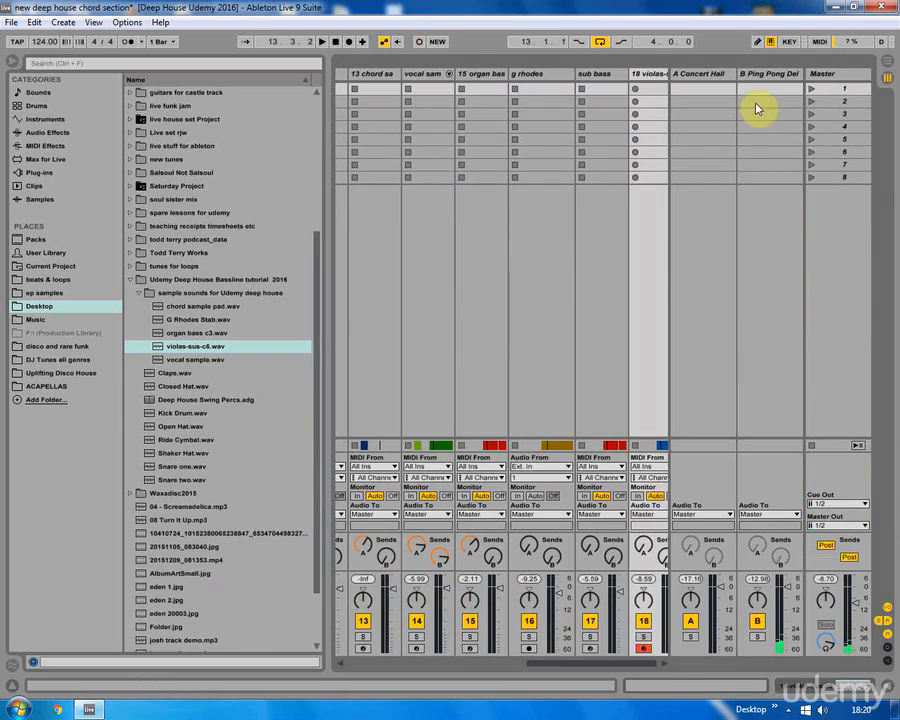
{"action": "left_click", "coordinate": [694, 76]}
{"action": "left_click_drag", "start_coordinate": [534, 664], "coordinate": [641, 660]}
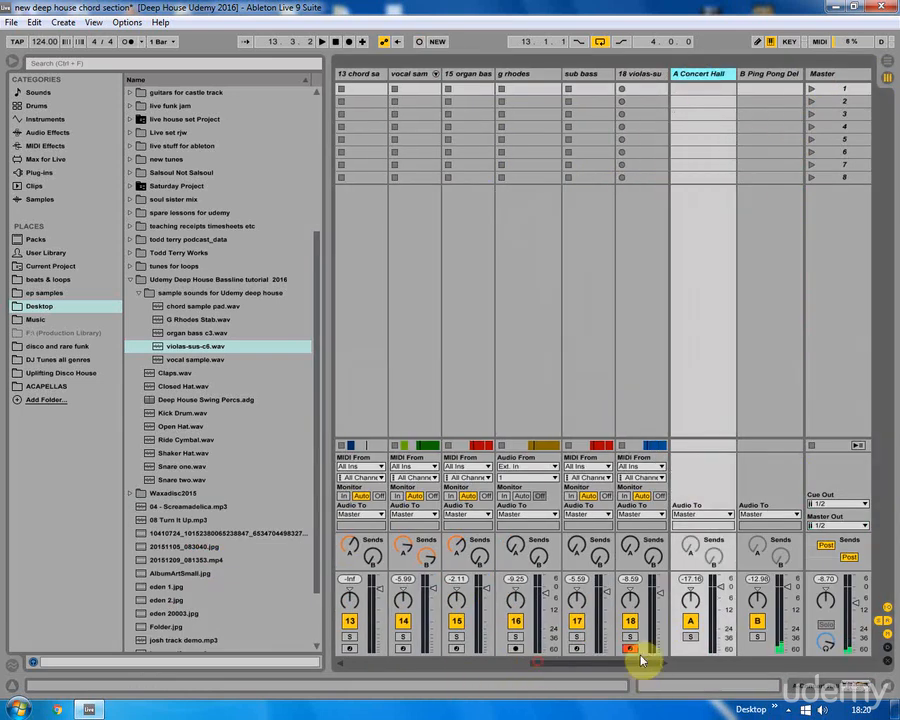
{"action": "left_click_drag", "start_coordinate": [627, 541], "coordinate": [627, 530]}
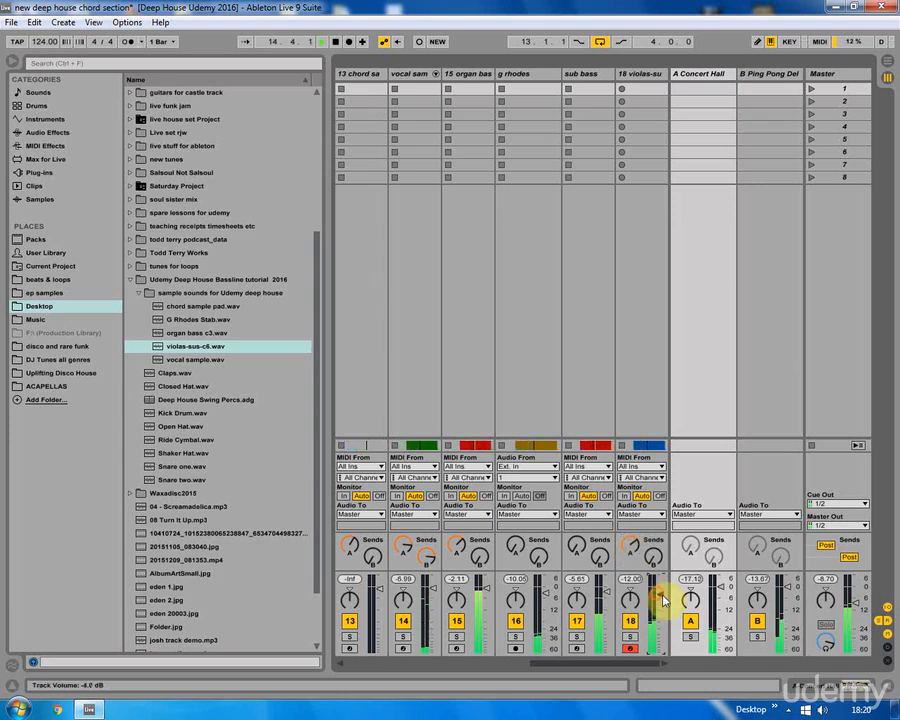
Rename the viola track to "hi string" and disarm it for recording.
{"action": "left_click", "coordinate": [884, 78]}
{"action": "left_click", "coordinate": [507, 309]}
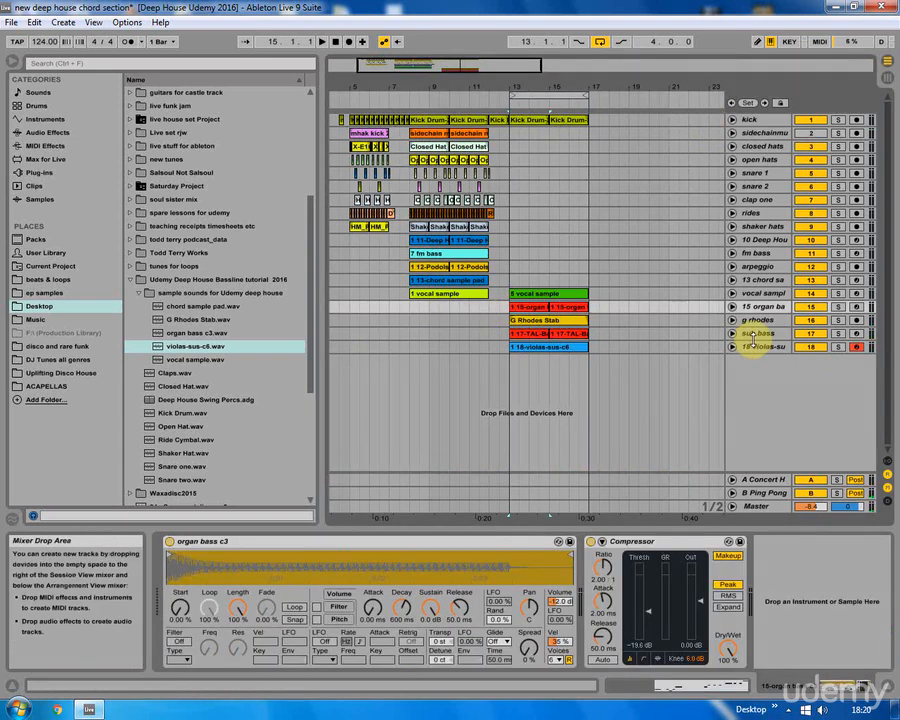
{"action": "right_click", "coordinate": [758, 346]}
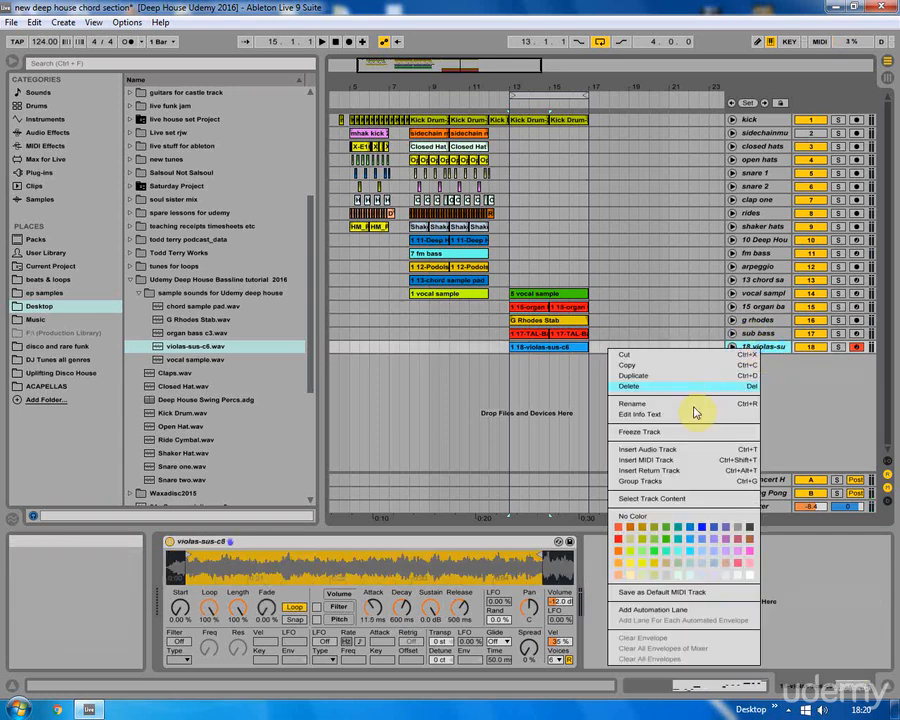
{"action": "left_click", "coordinate": [692, 401]}
{"action": "type", "text": "hi string"}
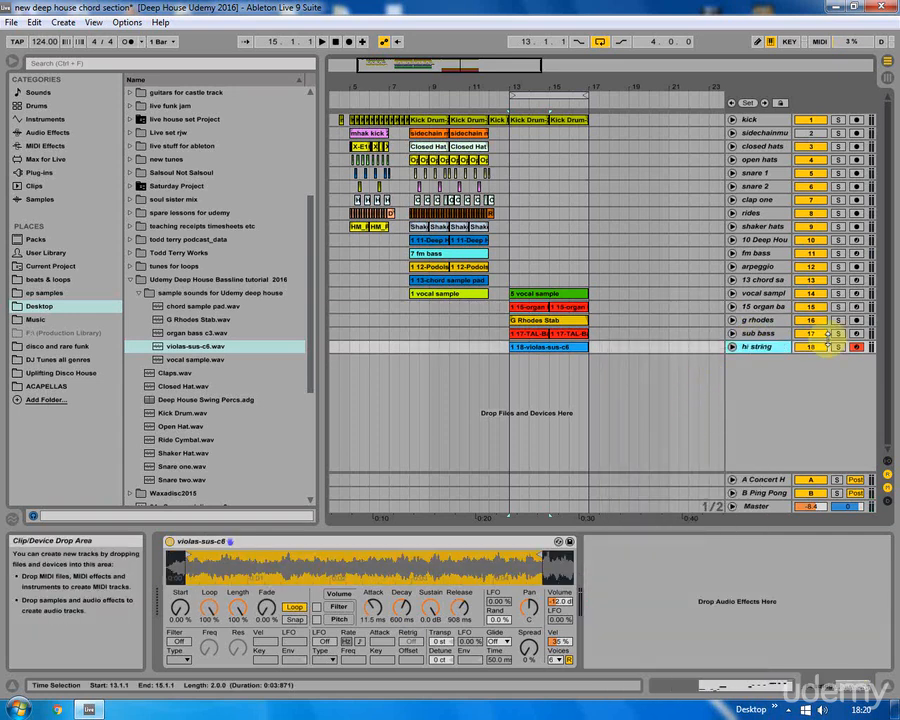
{"action": "left_click", "coordinate": [856, 347]}
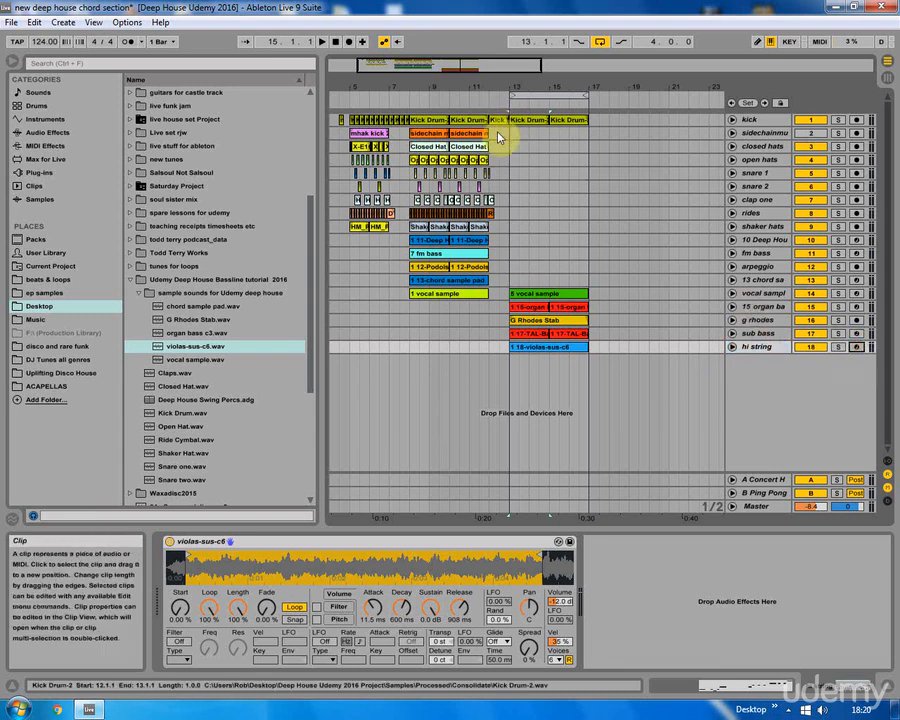
Copy the clips from the sidechain mute track down to the 10 Deep House track into the bar 13 section, and play it.
{"action": "left_click_drag", "start_coordinate": [503, 232], "coordinate": [410, 134]}
{"action": "left_click_drag", "start_coordinate": [402, 238], "coordinate": [505, 140]}
{"action": "left_click_drag", "start_coordinate": [425, 240], "coordinate": [533, 234]}
{"action": "key", "text": "space"}
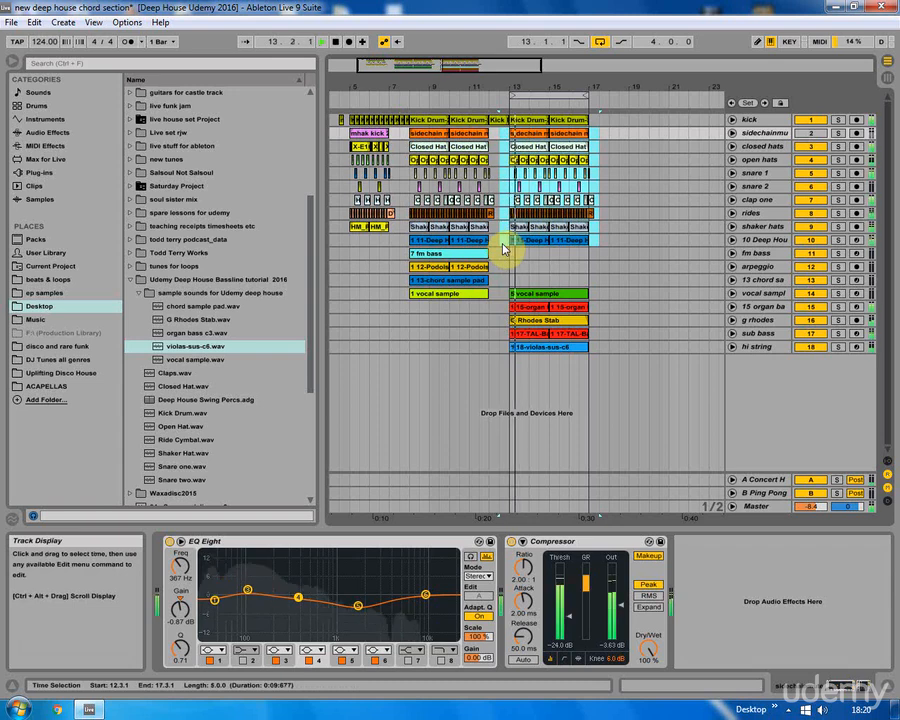
Lower the hi string track's volume in the mixer so it sits further back, and return to the arrangement.
{"action": "left_click", "coordinate": [504, 249]}
{"action": "left_click", "coordinate": [530, 346]}
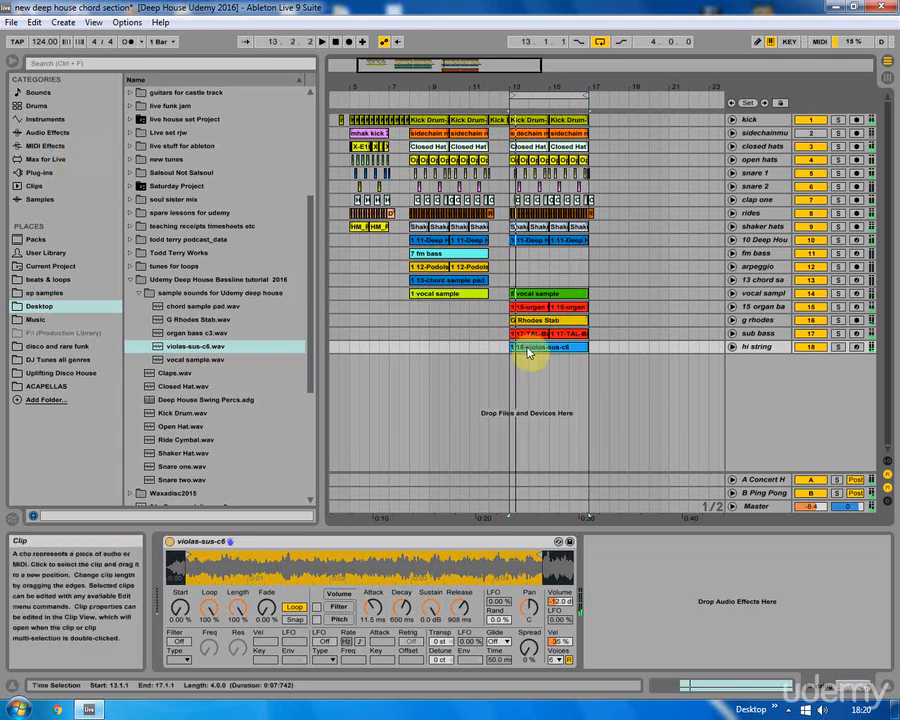
{"action": "left_click", "coordinate": [888, 84]}
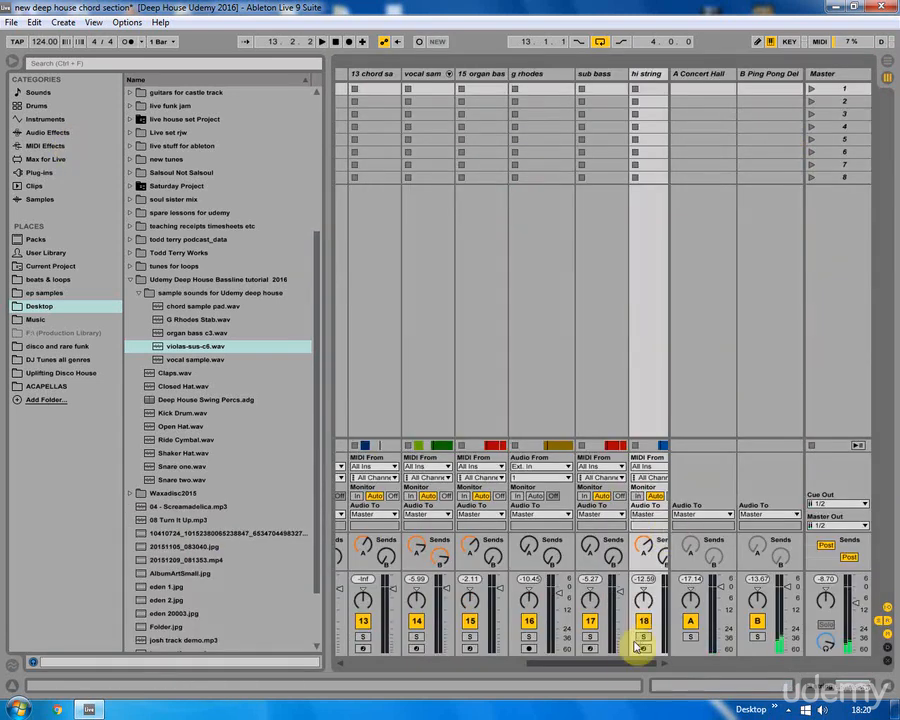
{"action": "left_click_drag", "start_coordinate": [662, 597], "coordinate": [662, 608]}
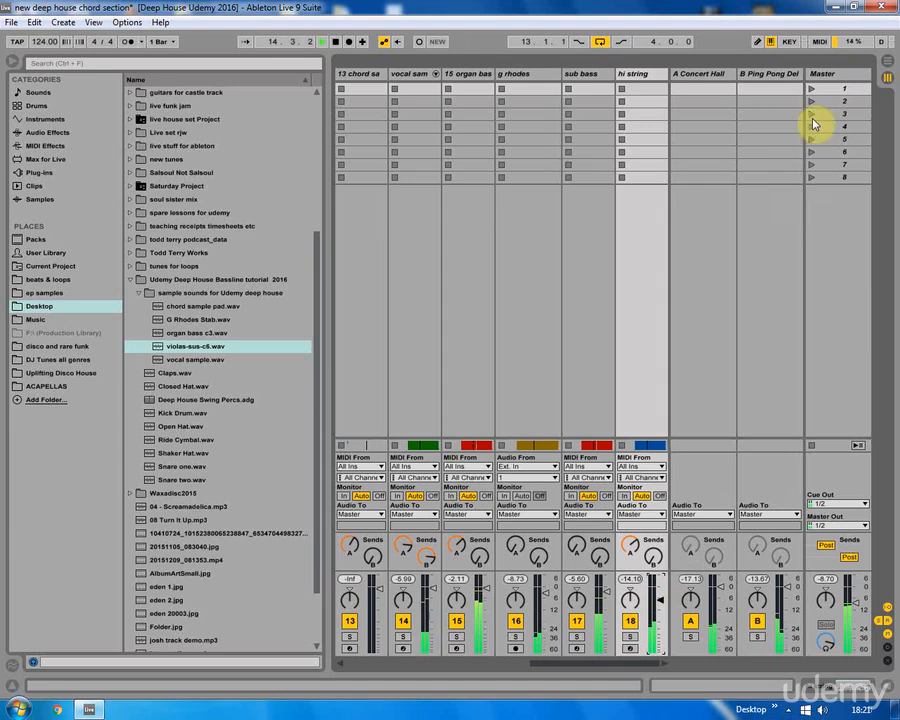
{"action": "left_click", "coordinate": [892, 64]}
{"action": "left_click", "coordinate": [503, 334]}
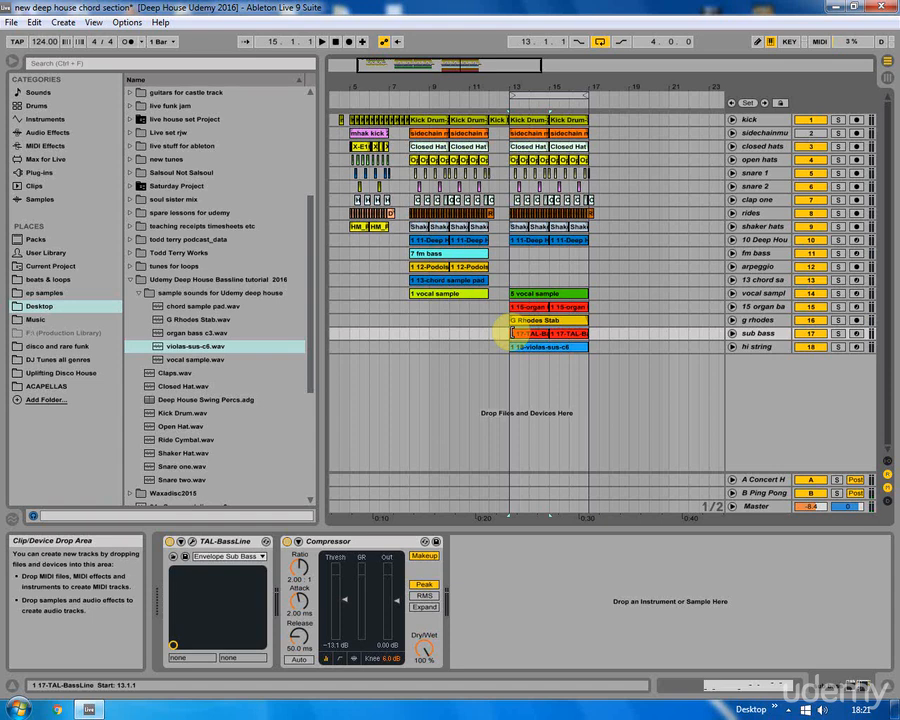
{"action": "left_click", "coordinate": [11, 22]}
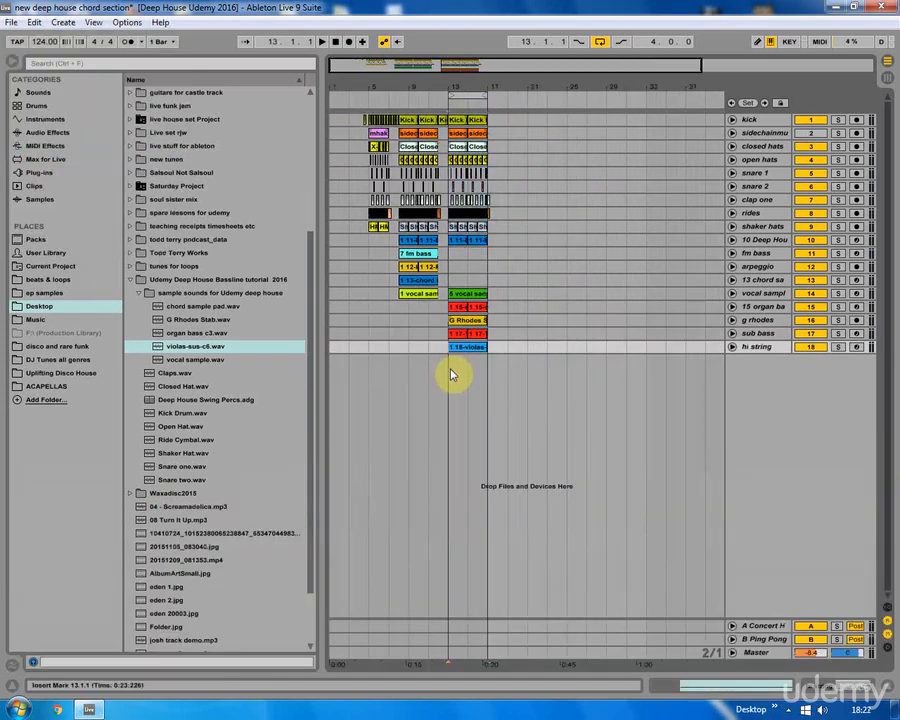
Duplicate all tracks' clips in the bar 13 to 17 section so they repeat from bar 17.
{"action": "left_click_drag", "start_coordinate": [450, 346], "coordinate": [507, 122]}
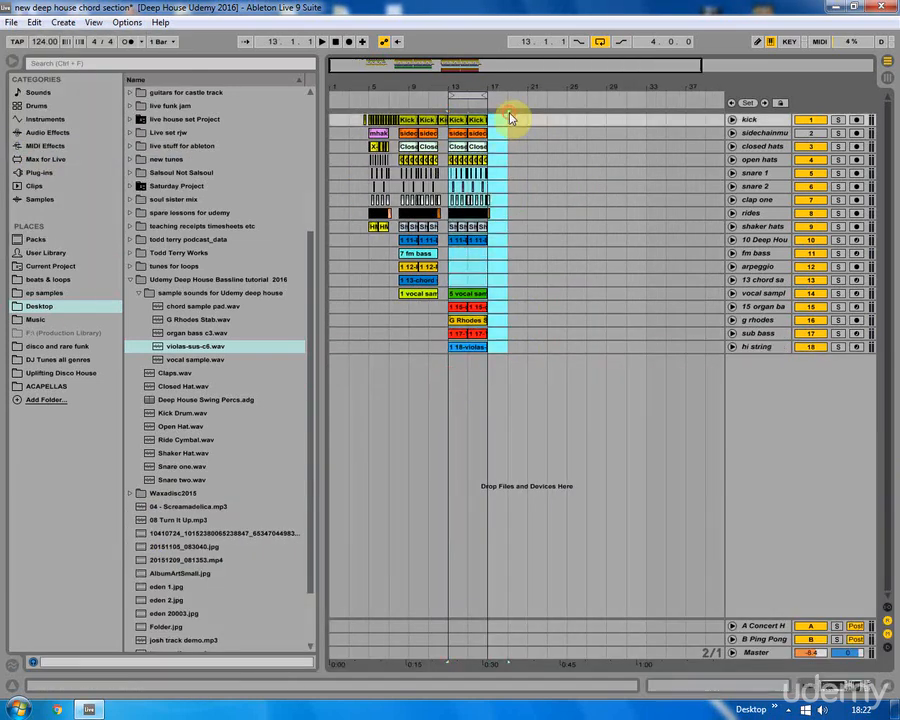
{"action": "left_click_drag", "start_coordinate": [459, 88], "coordinate": [526, 124]}
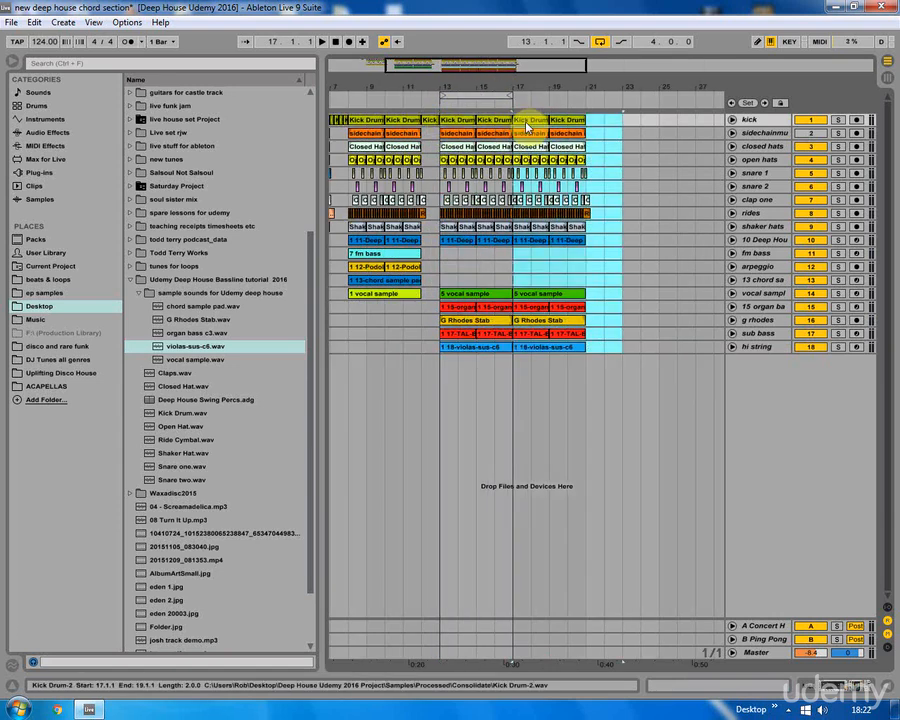
In the second hi string clip, shorten the G3 note so it ends at 5.3.
{"action": "left_click", "coordinate": [531, 350]}
{"action": "double_click", "coordinate": [560, 350]}
{"action": "left_click", "coordinate": [578, 260]}
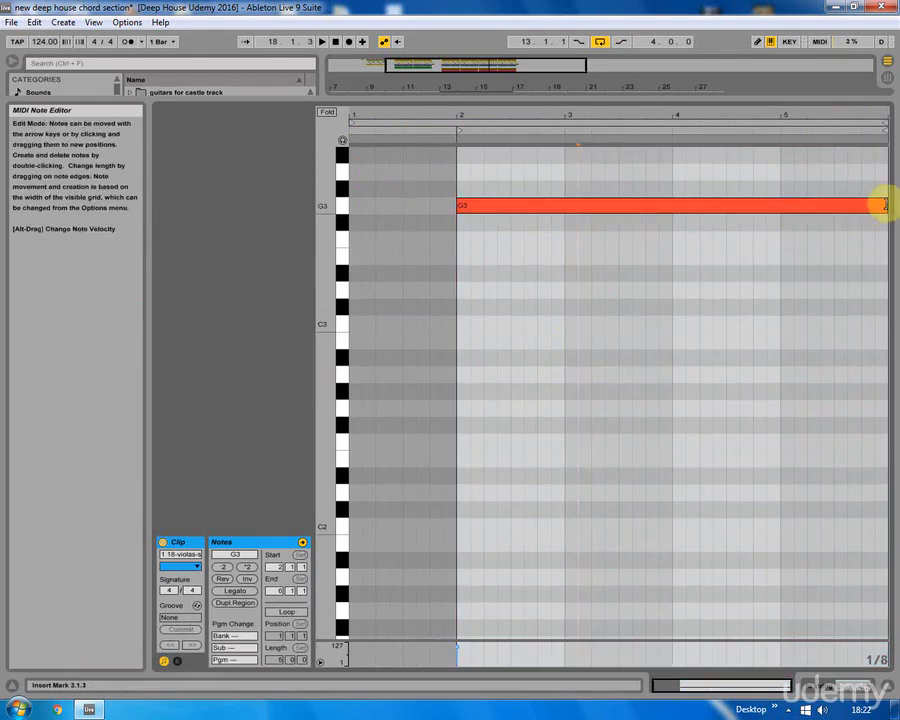
{"action": "left_click_drag", "start_coordinate": [885, 205], "coordinate": [845, 206]}
{"action": "left_click", "coordinate": [835, 225]}
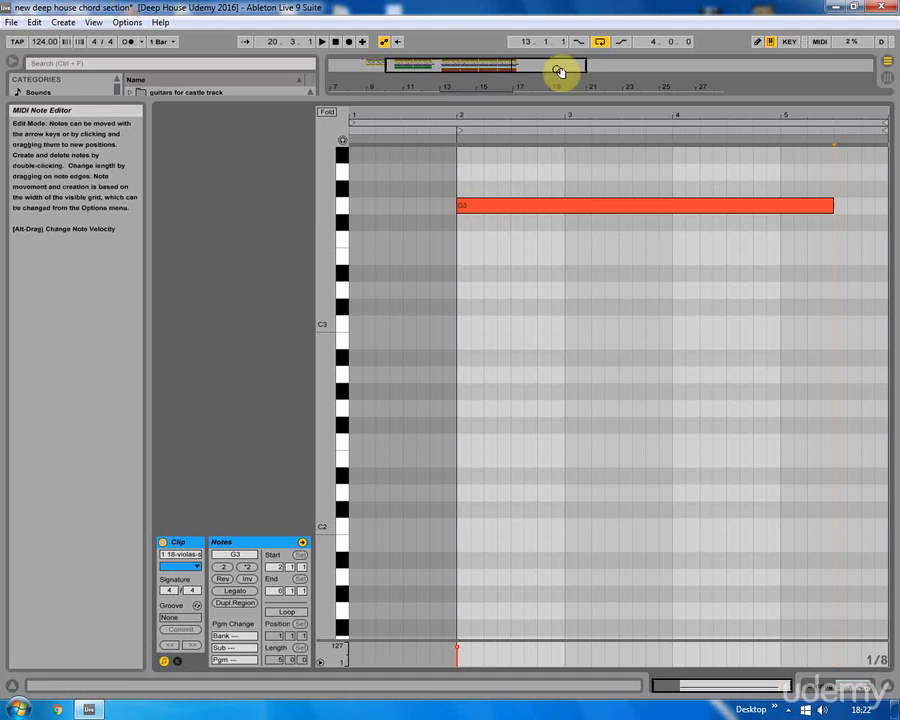
Add an F3 note from 5.3 to the end of the second hi string clip, directly after the G3 note.
{"action": "left_click", "coordinate": [757, 41]}
{"action": "left_click_drag", "start_coordinate": [845, 240], "coordinate": [806, 241]}
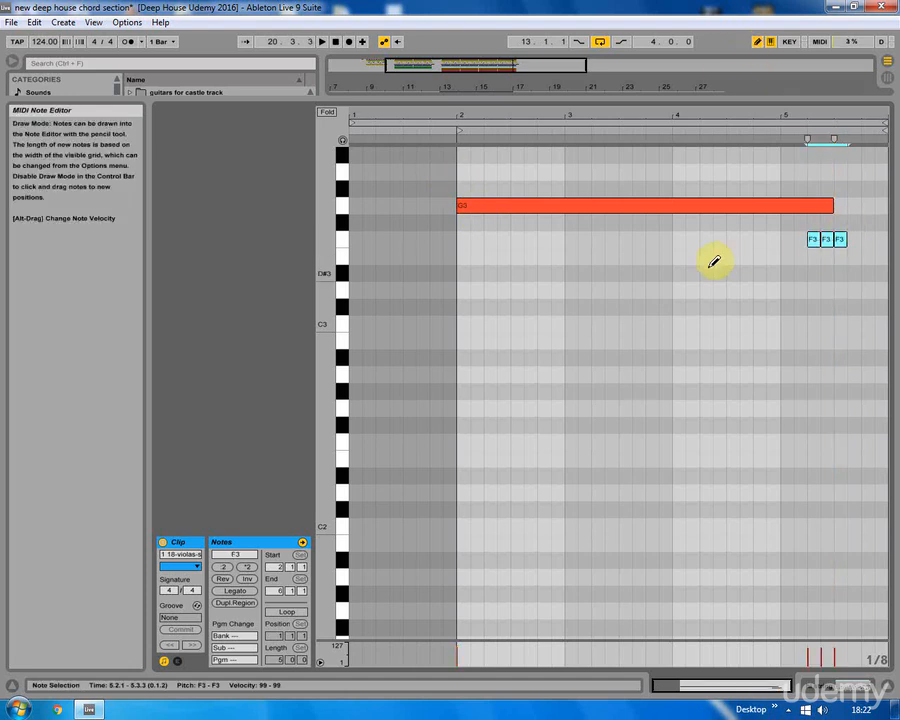
{"action": "key", "text": "Delete"}
{"action": "left_click", "coordinate": [826, 240]}
{"action": "left_click", "coordinate": [757, 41]}
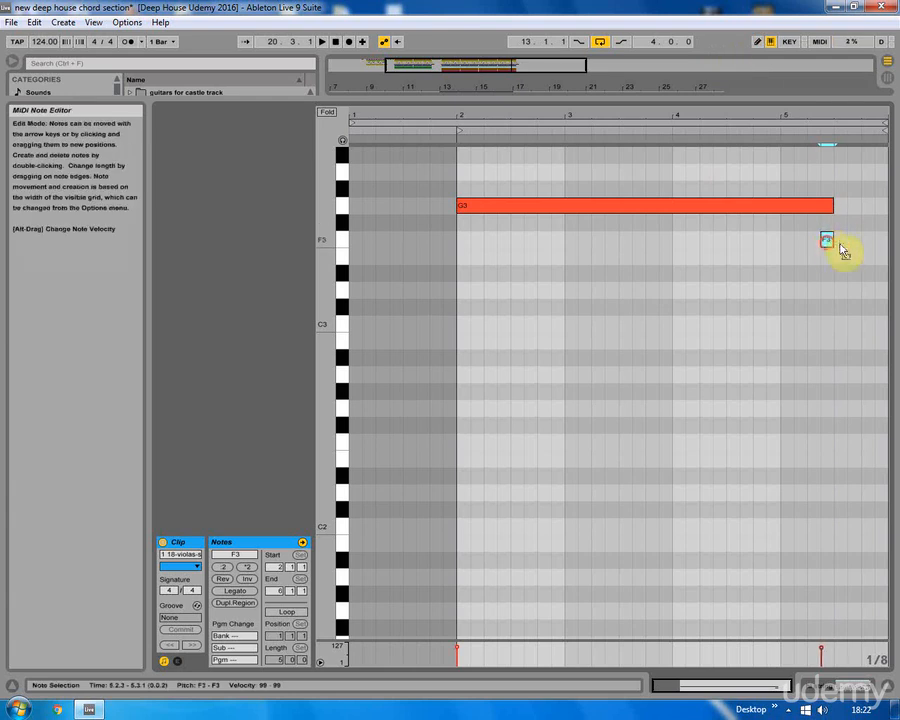
{"action": "left_click_drag", "start_coordinate": [848, 240], "coordinate": [886, 240]}
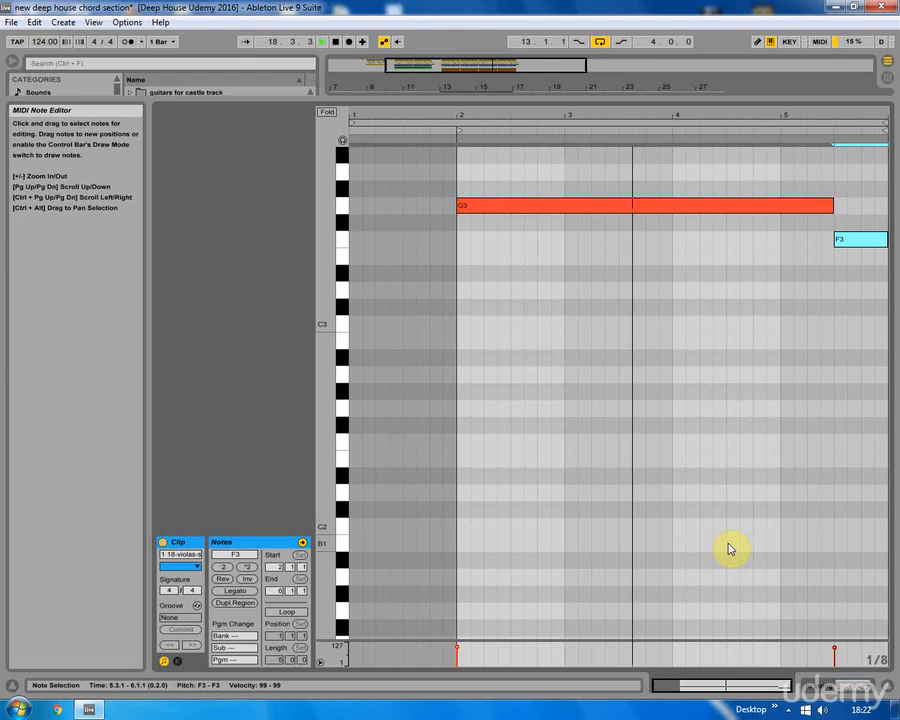
Return to the arrangement, extend the loop to eight bars from bar 13 to 21, and play it.
{"action": "left_click", "coordinate": [885, 690]}
{"action": "left_click", "coordinate": [440, 350]}
{"action": "key", "text": "space"}
{"action": "key", "text": "space"}
{"action": "left_click_drag", "start_coordinate": [440, 351], "coordinate": [585, 100]}
{"action": "left_click_drag", "start_coordinate": [509, 97], "coordinate": [588, 100]}
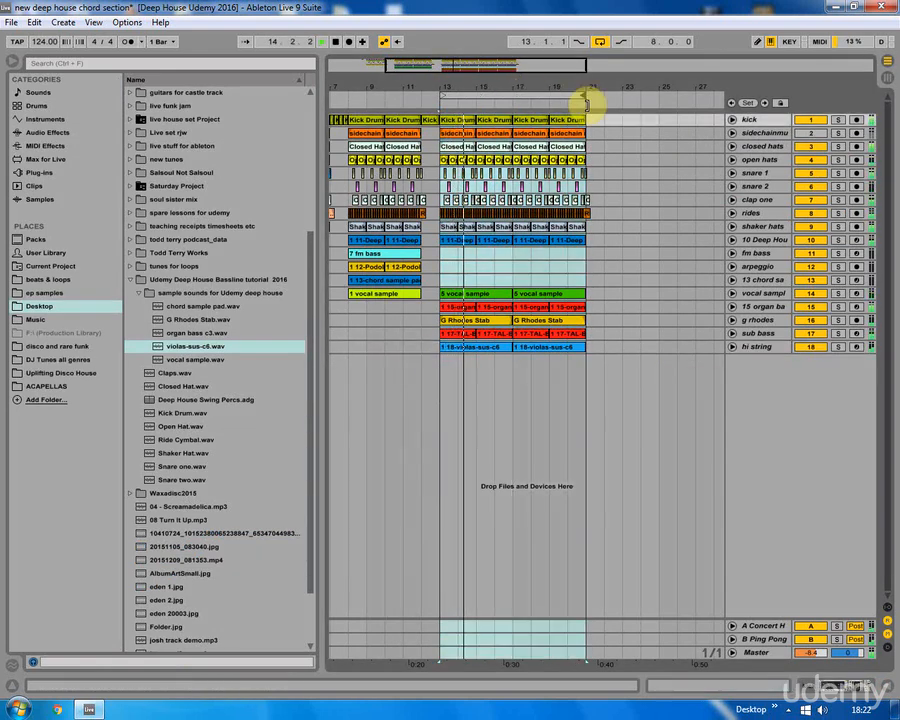
{"action": "left_click", "coordinate": [566, 357]}
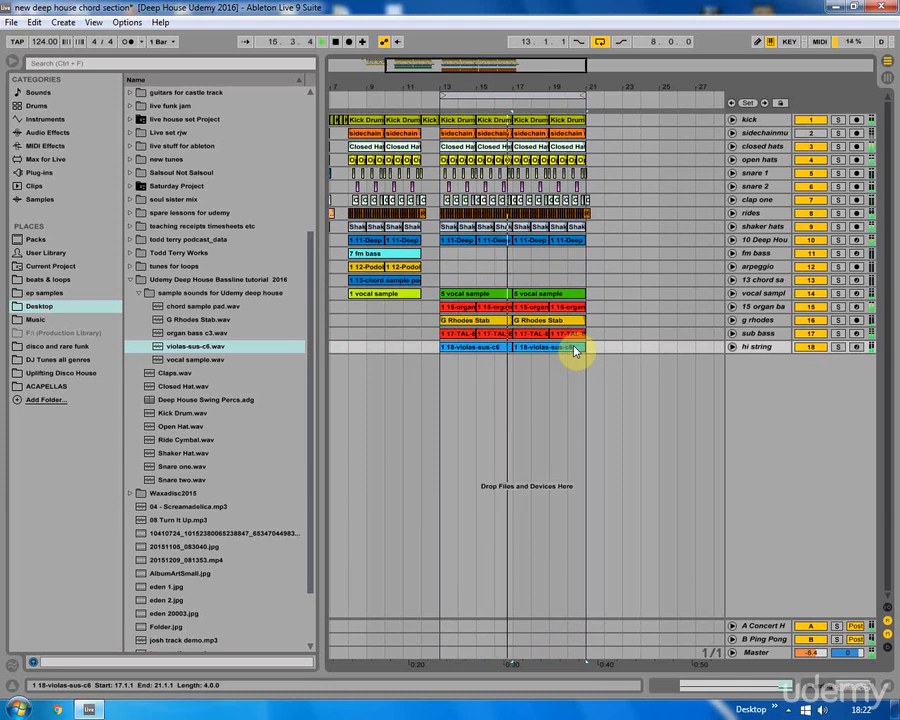
{"action": "left_click", "coordinate": [506, 360]}
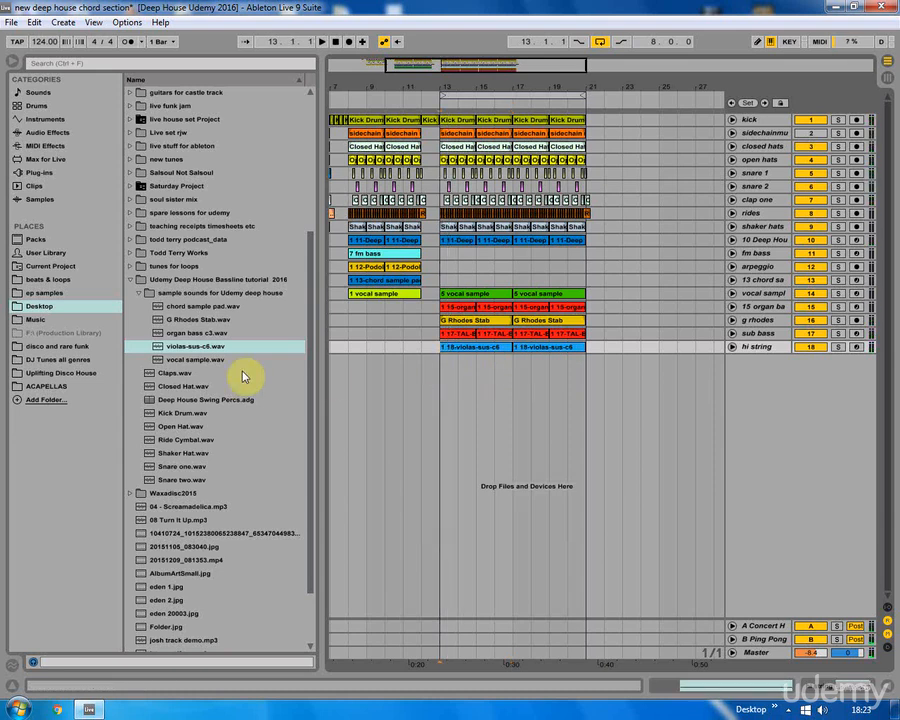
Consolidate the two hi string clips between bars 13 and 21 into one clip and unfold the track.
{"action": "left_click", "coordinate": [438, 338]}
{"action": "right_click", "coordinate": [572, 350]}
{"action": "left_click", "coordinate": [610, 422]}
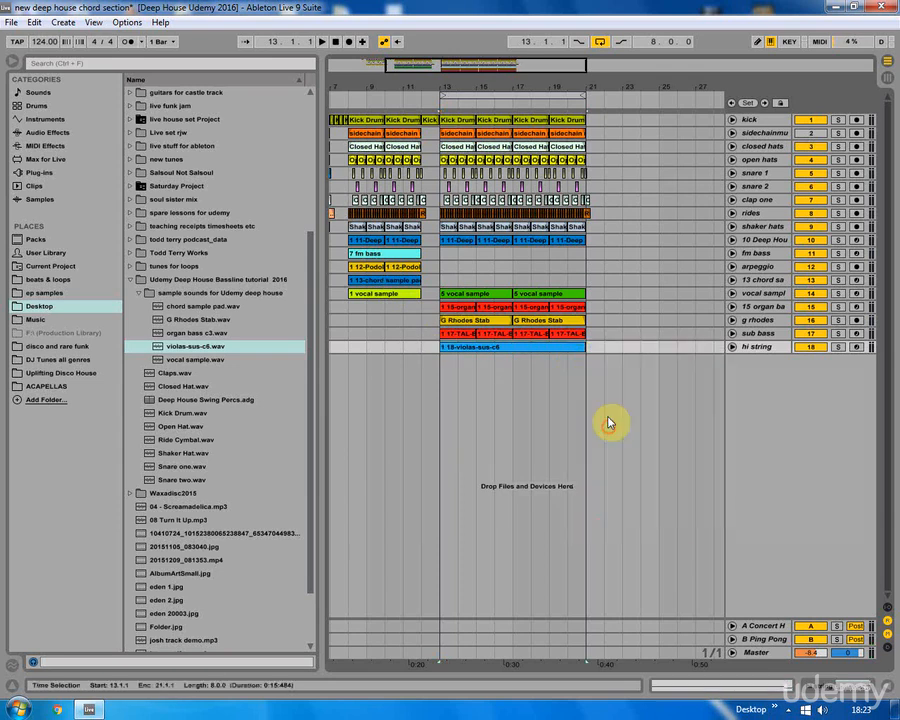
{"action": "left_click", "coordinate": [733, 346]}
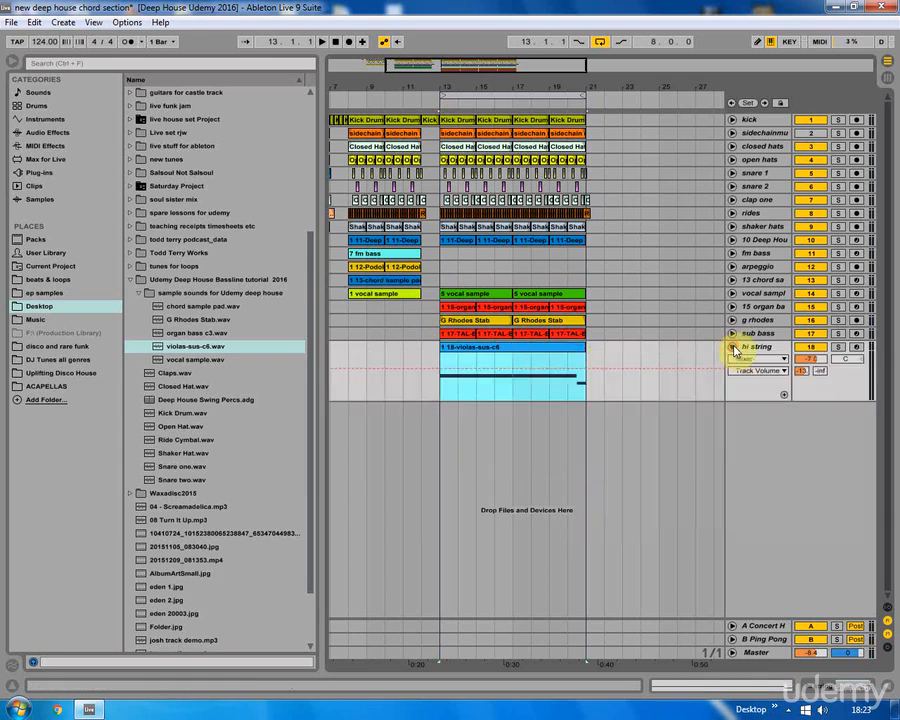
{"action": "left_click", "coordinate": [543, 354]}
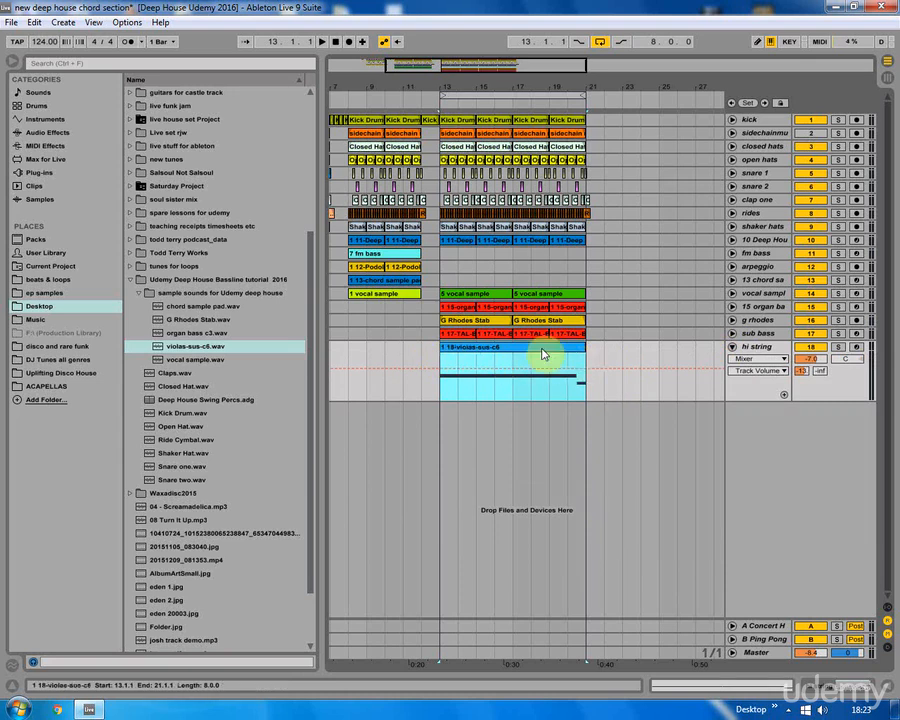
In the consolidated clip, delete the second G3 note, extend the first G3 up to the F3 note, and play the result.
{"action": "double_click", "coordinate": [535, 350]}
{"action": "scroll", "coordinate": [634, 240], "scroll_direction": "up", "scroll_amount": 2}
{"action": "left_click", "coordinate": [645, 207]}
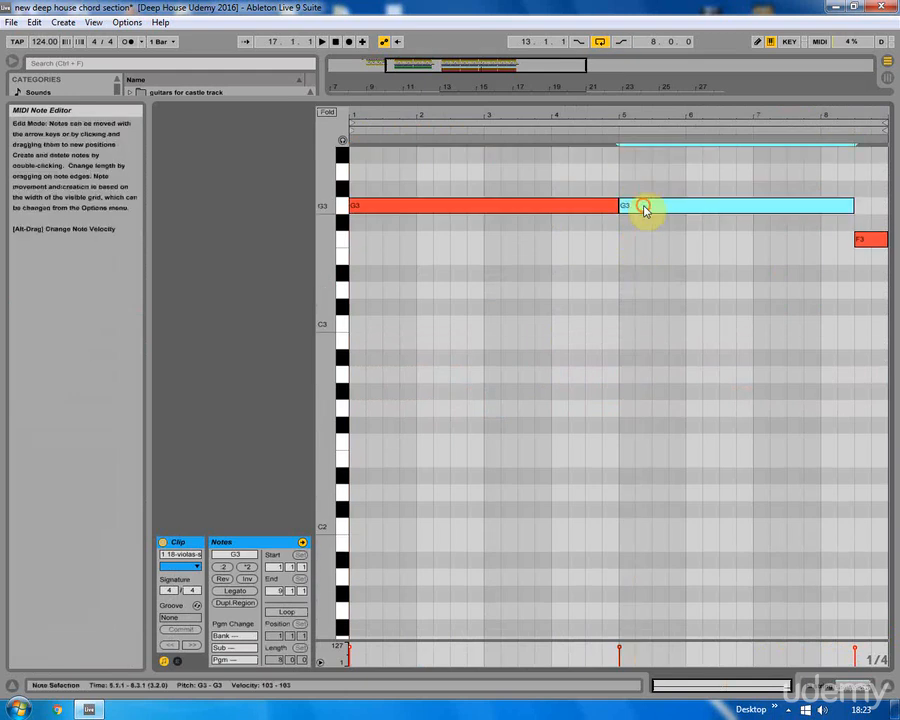
{"action": "key", "text": "Delete"}
{"action": "left_click_drag", "start_coordinate": [616, 206], "coordinate": [854, 207]}
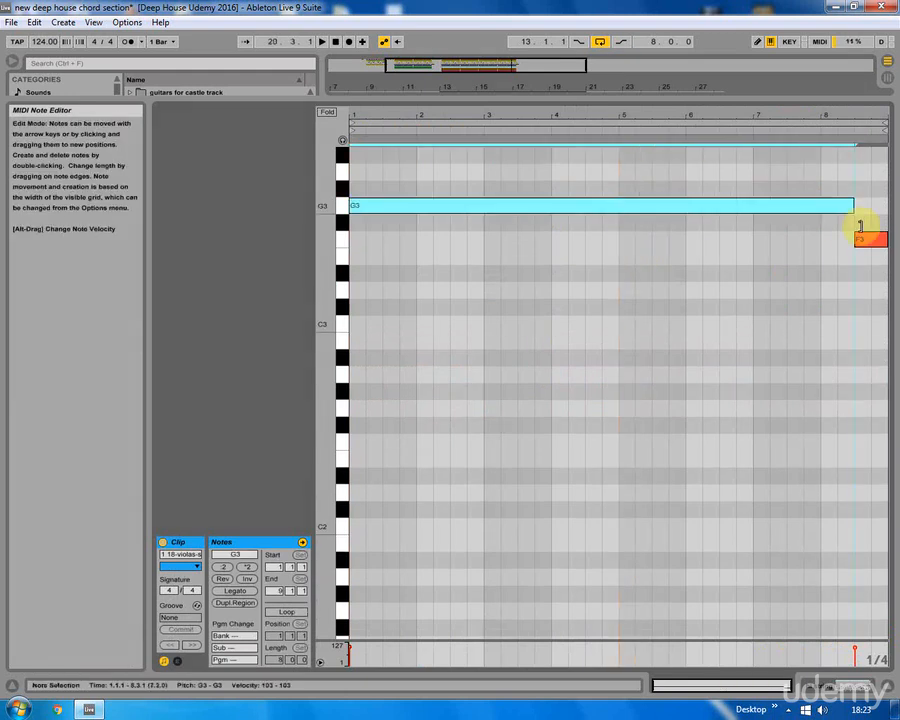
{"action": "key", "text": "space"}
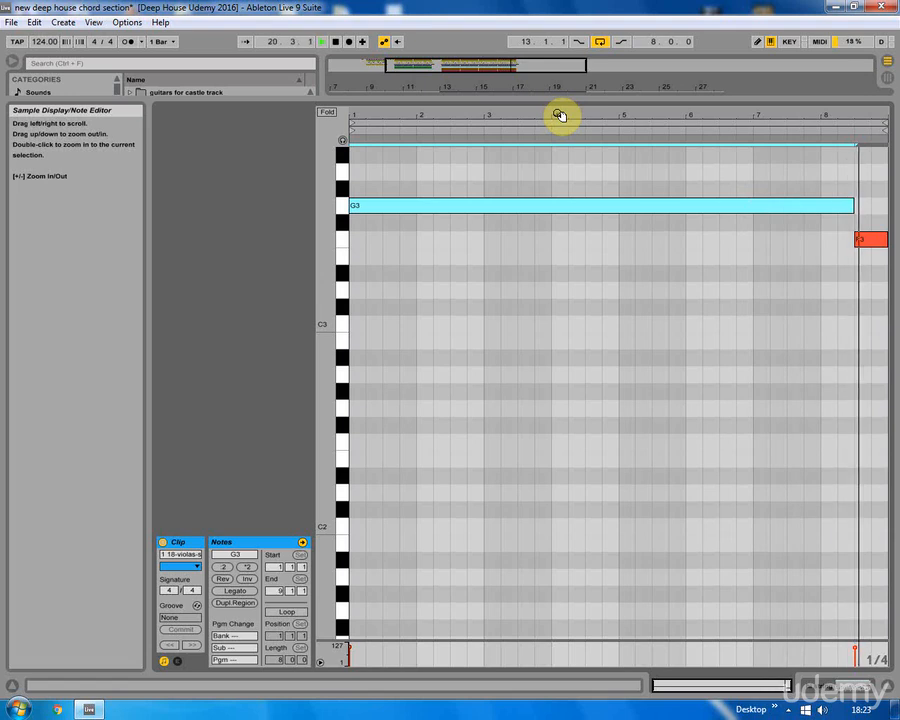
{"action": "key", "text": "space"}
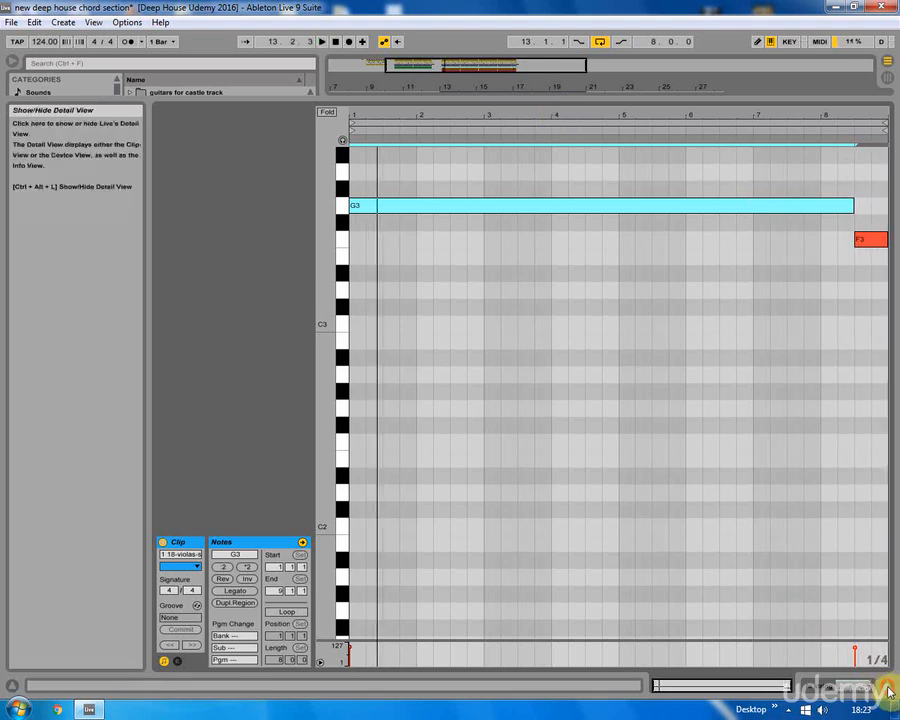
Close the note editor, fold the hi string track, and set the insert marker at bar 13.
{"action": "left_click", "coordinate": [887, 686]}
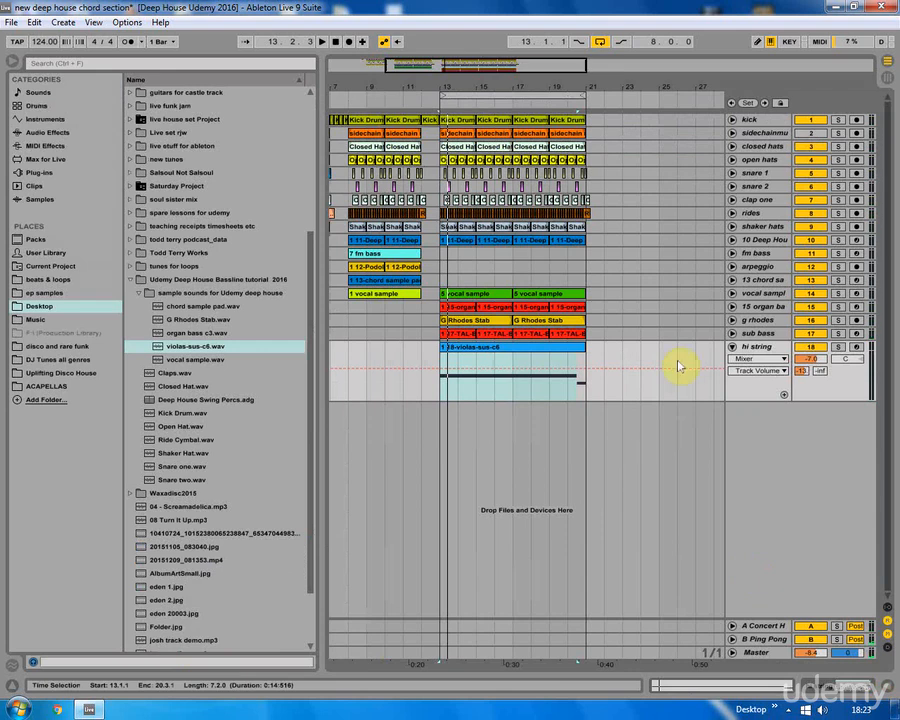
{"action": "left_click", "coordinate": [732, 347]}
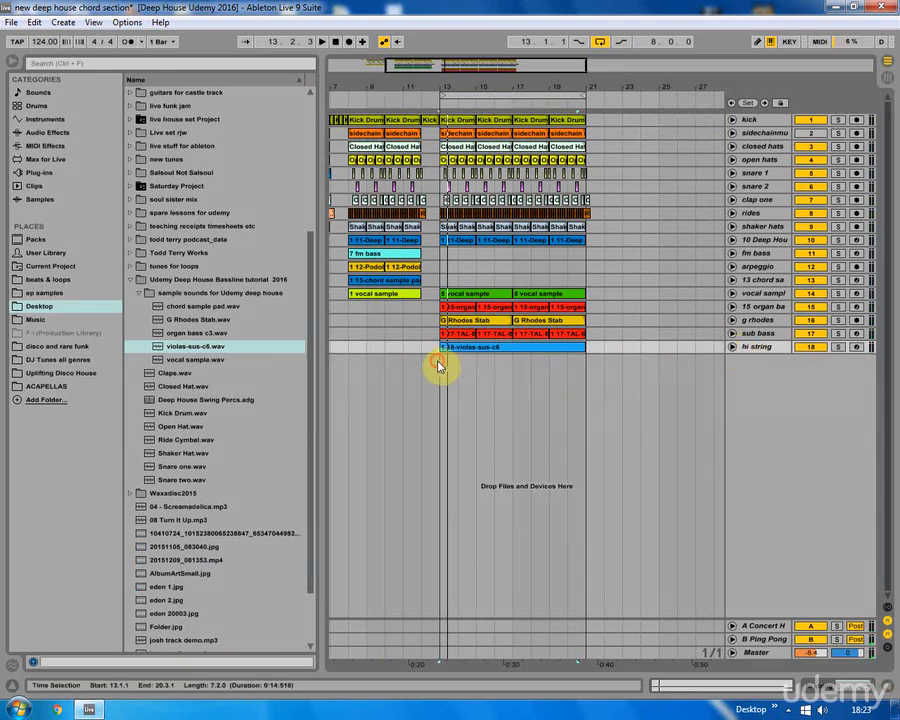
{"action": "left_click", "coordinate": [437, 365]}
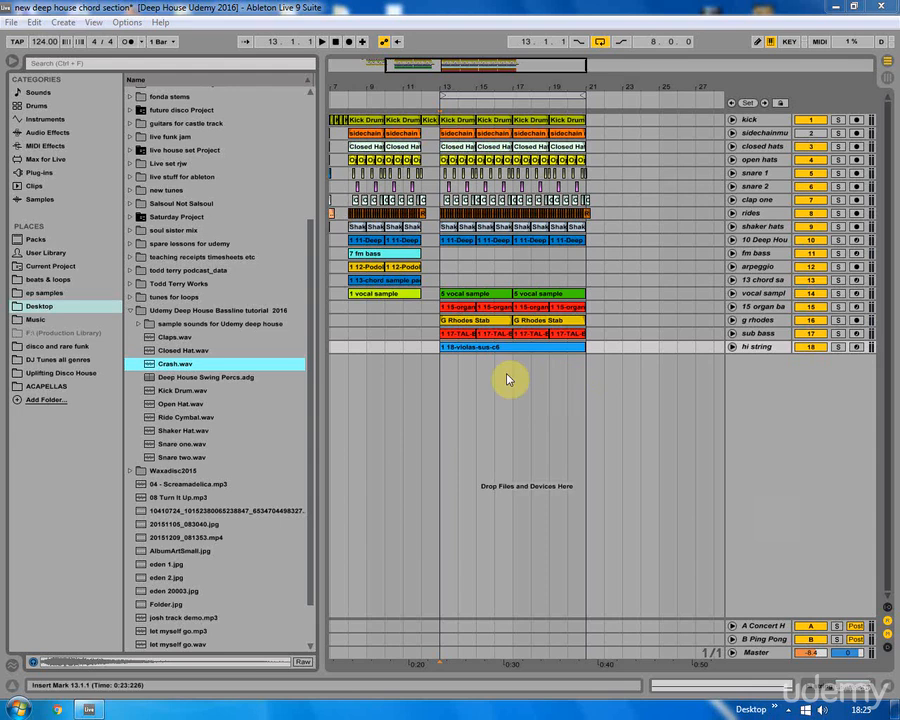
{"action": "left_click", "coordinate": [437, 387]}
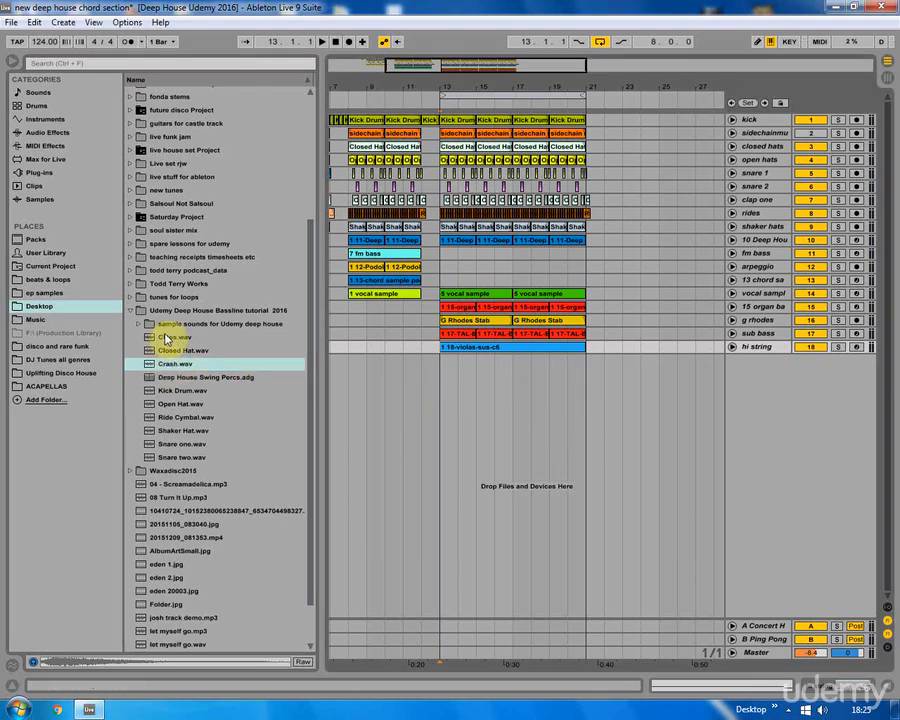
Place Crash.wav on a new audio track at bar 13, lower its clip gain to -3.30 dB, and start playback.
{"action": "left_click_drag", "start_coordinate": [169, 367], "coordinate": [446, 370]}
{"action": "double_click", "coordinate": [446, 367]}
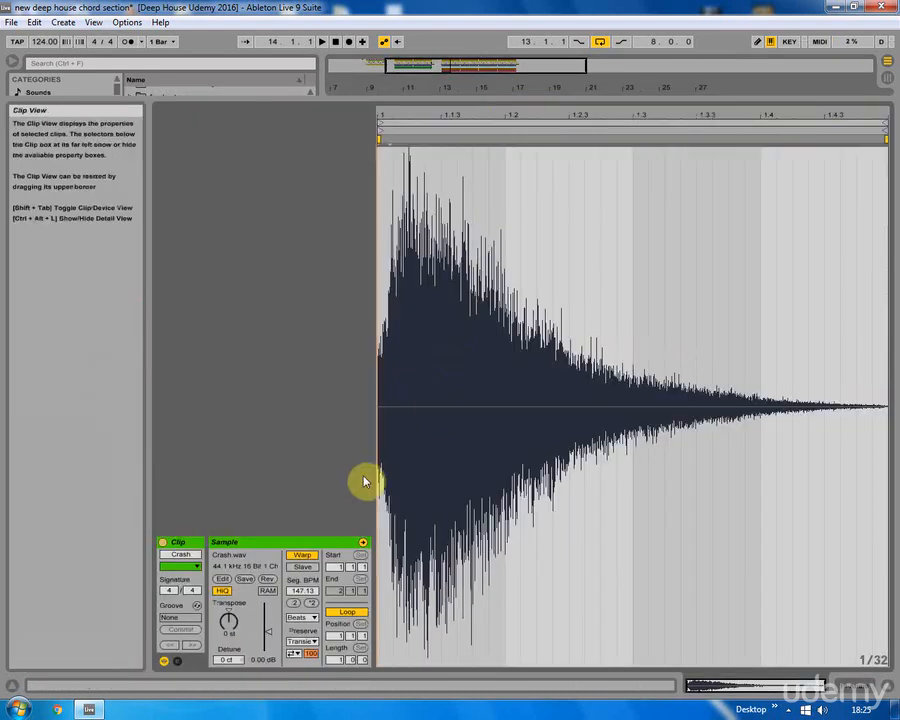
{"action": "left_click_drag", "start_coordinate": [267, 631], "coordinate": [267, 638]}
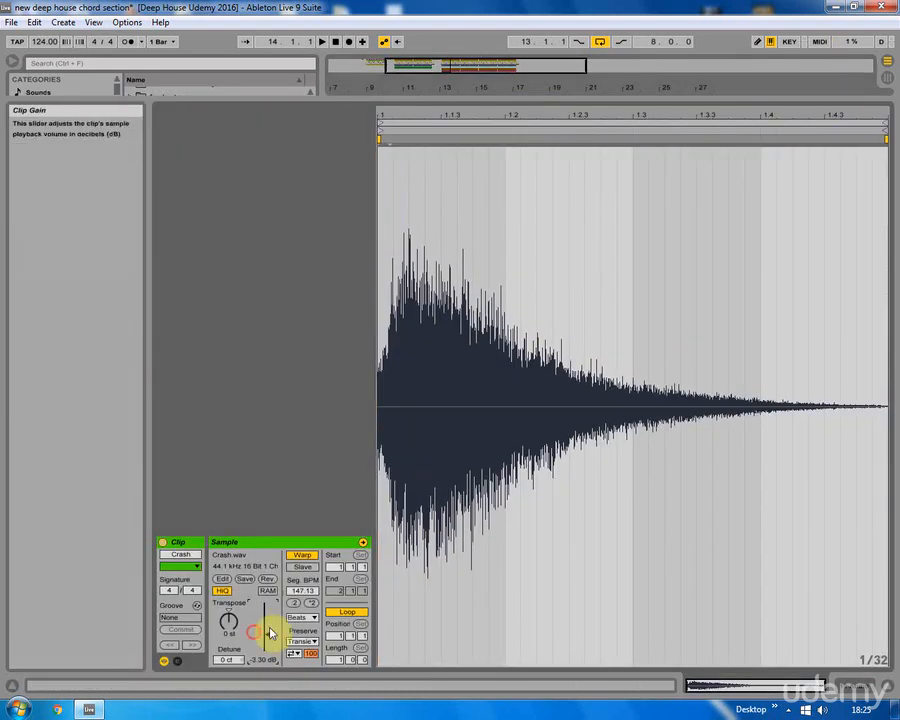
{"action": "key", "text": "space"}
{"action": "left_click", "coordinate": [886, 685]}
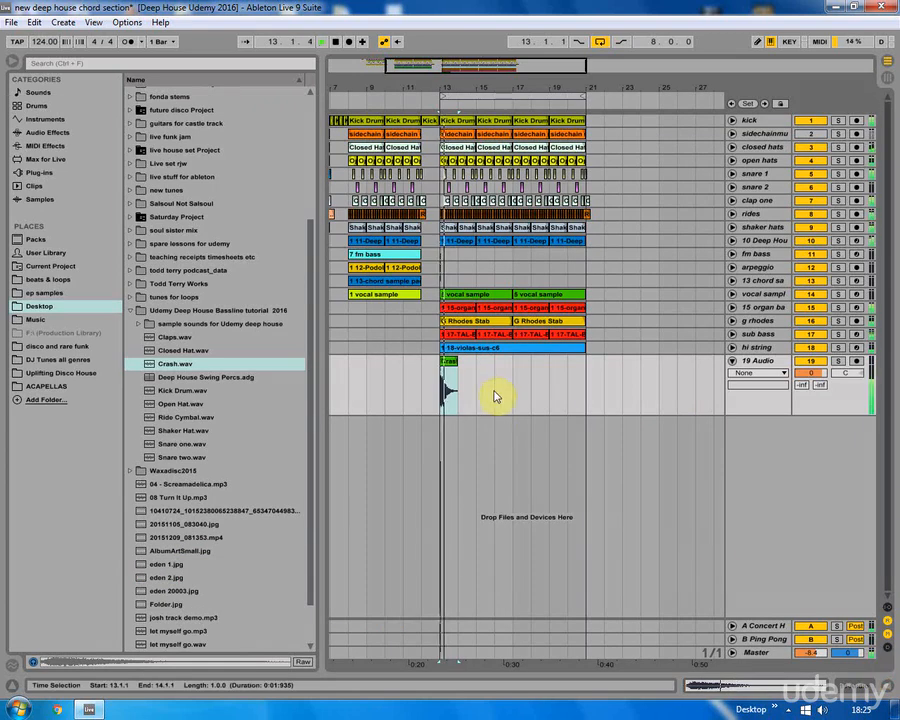
Audition the crash track in solo and against the rest of the mix.
{"action": "left_click", "coordinate": [837, 361]}
{"action": "key", "text": "space"}
{"action": "key", "text": "space"}
{"action": "left_click", "coordinate": [837, 361]}
{"action": "key", "text": "space"}
{"action": "key", "text": "space"}
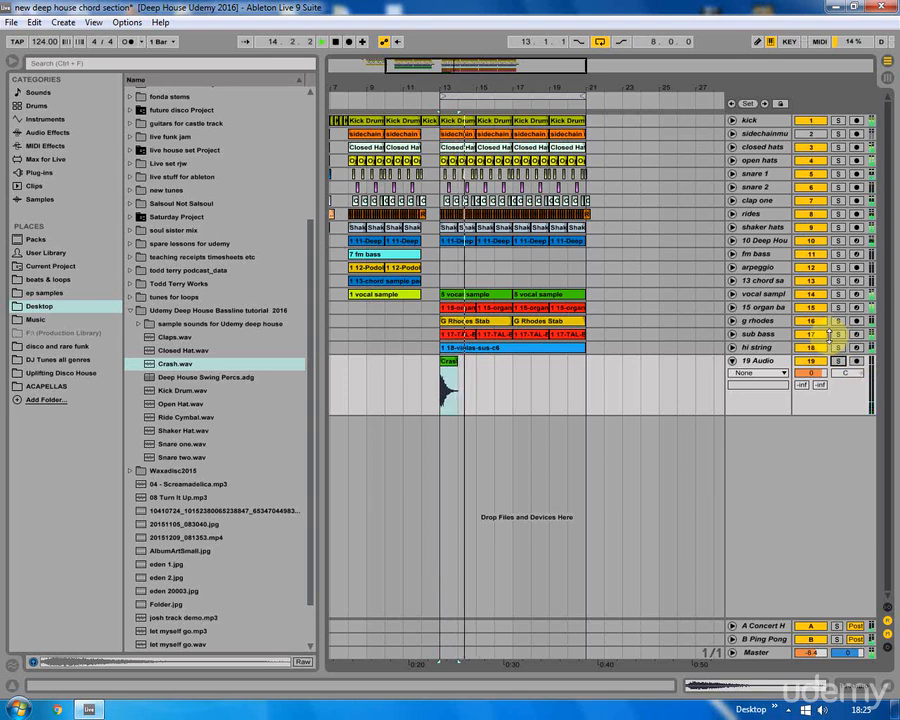
Lower the crash clip's gain to -3.94 dB, turn off its warping, and play it from bar 13.
{"action": "double_click", "coordinate": [456, 381]}
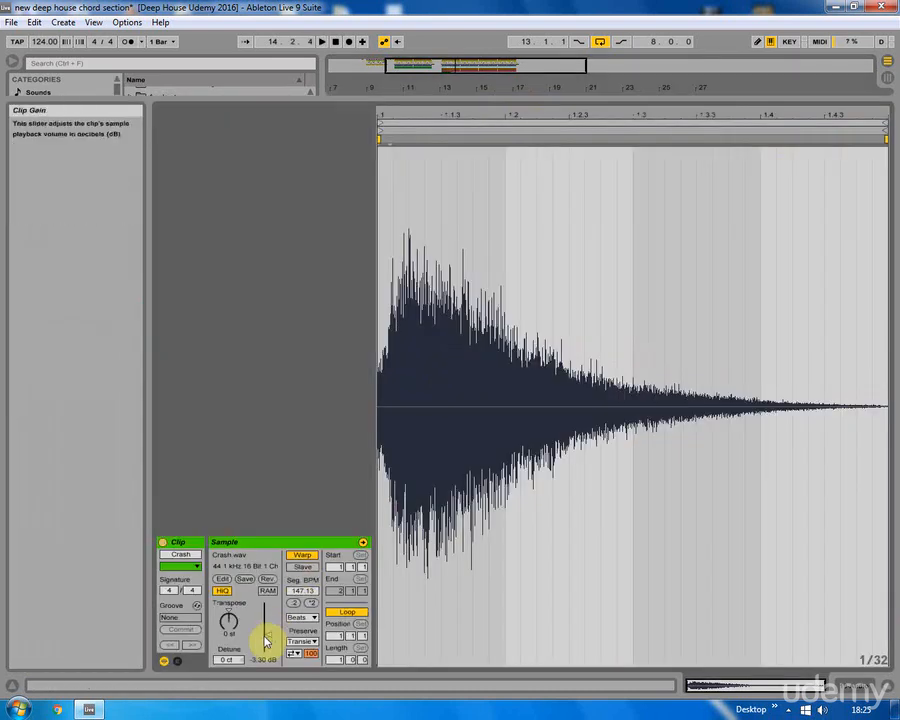
{"action": "left_click", "coordinate": [300, 556]}
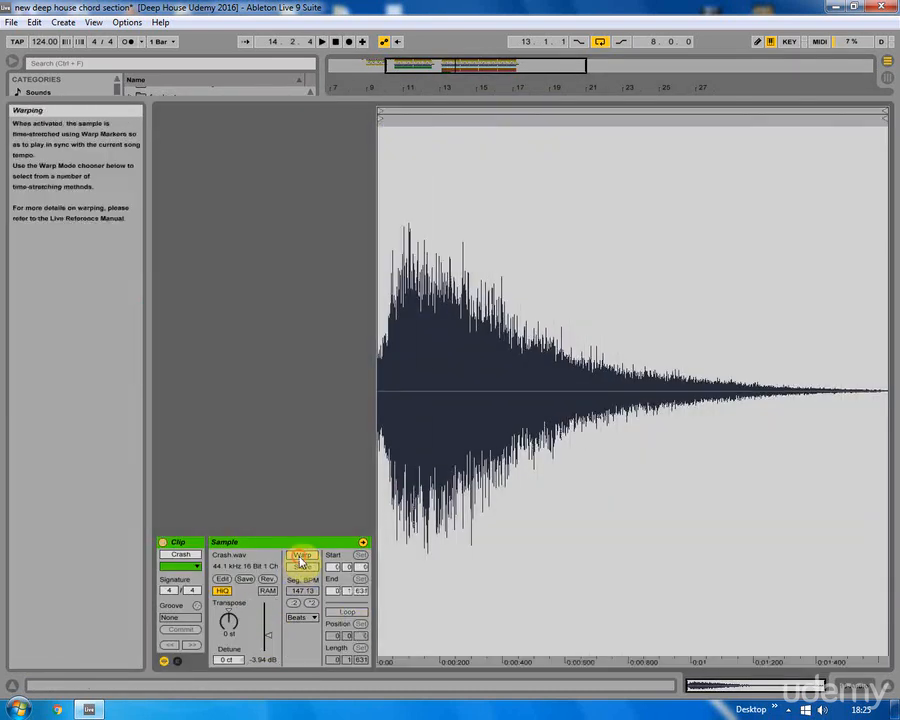
{"action": "left_click", "coordinate": [885, 687]}
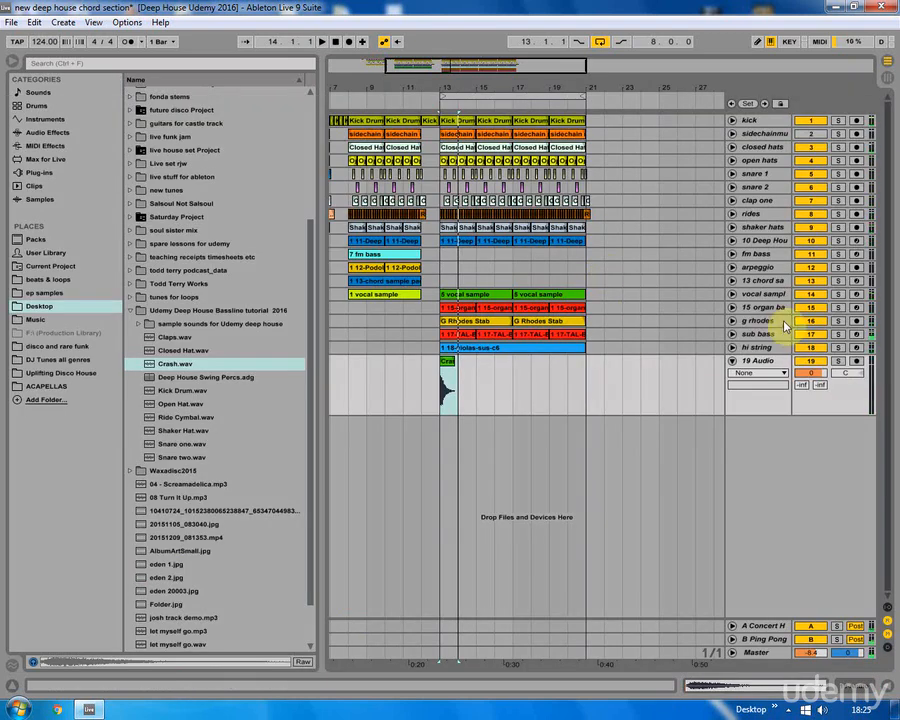
{"action": "left_click", "coordinate": [452, 264]}
{"action": "left_click", "coordinate": [457, 435]}
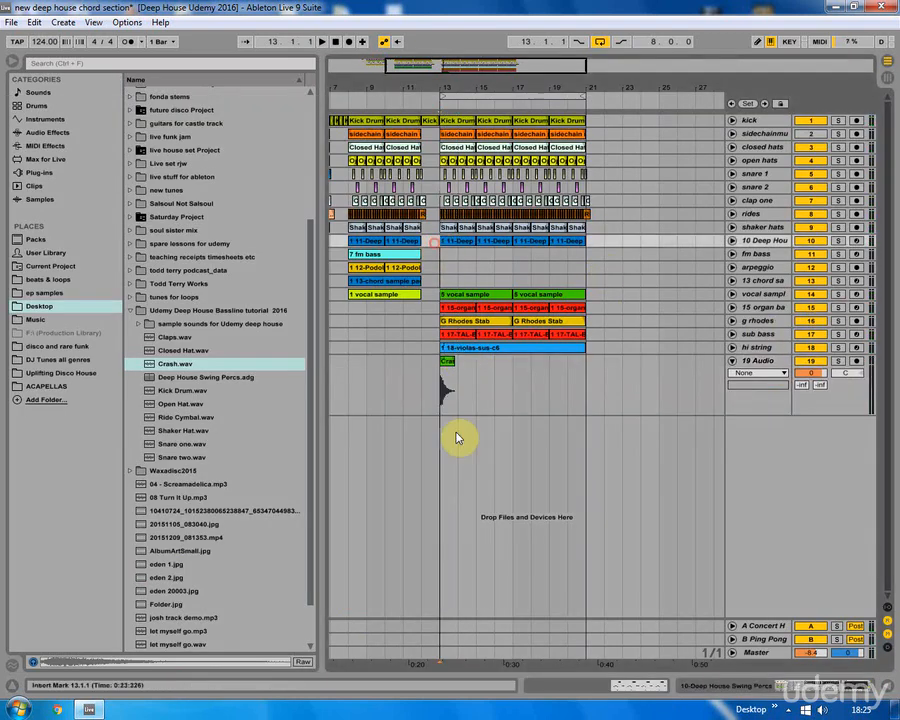
{"action": "left_click", "coordinate": [447, 362]}
{"action": "key", "text": "space"}
Add an EQ Eight to the crash track and switch on its low-cut filter 1.
{"action": "left_click", "coordinate": [852, 686]}
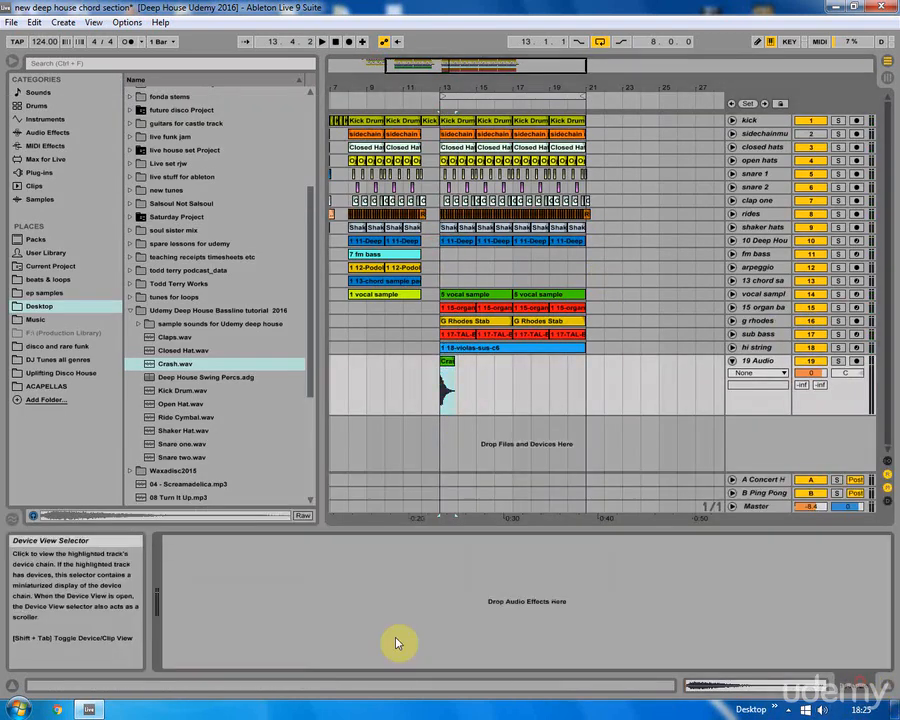
{"action": "left_click", "coordinate": [50, 133]}
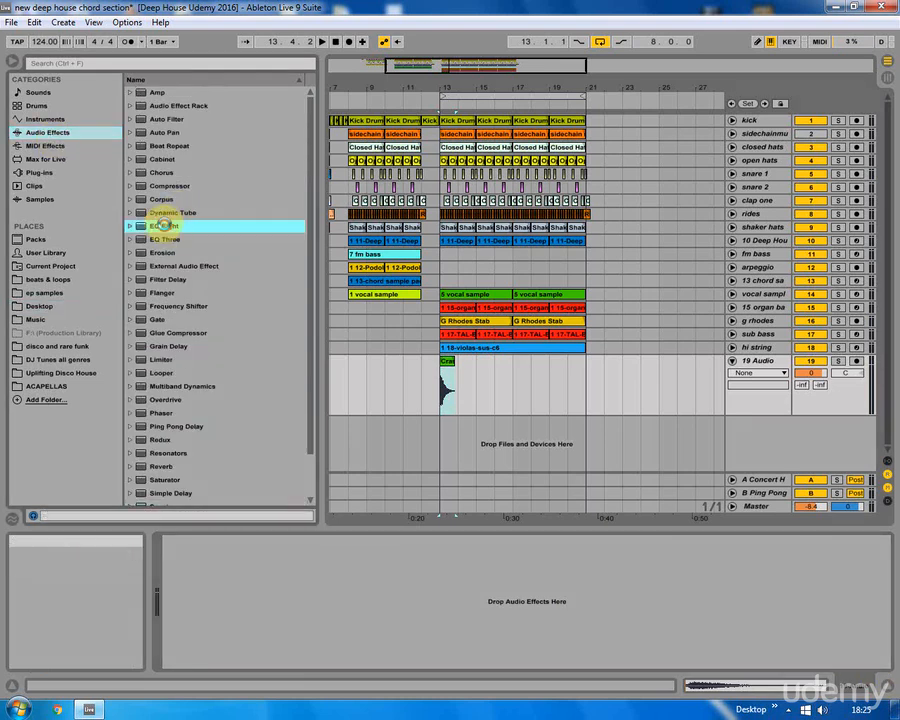
{"action": "left_click_drag", "start_coordinate": [164, 226], "coordinate": [330, 596]}
{"action": "left_click", "coordinate": [213, 662]}
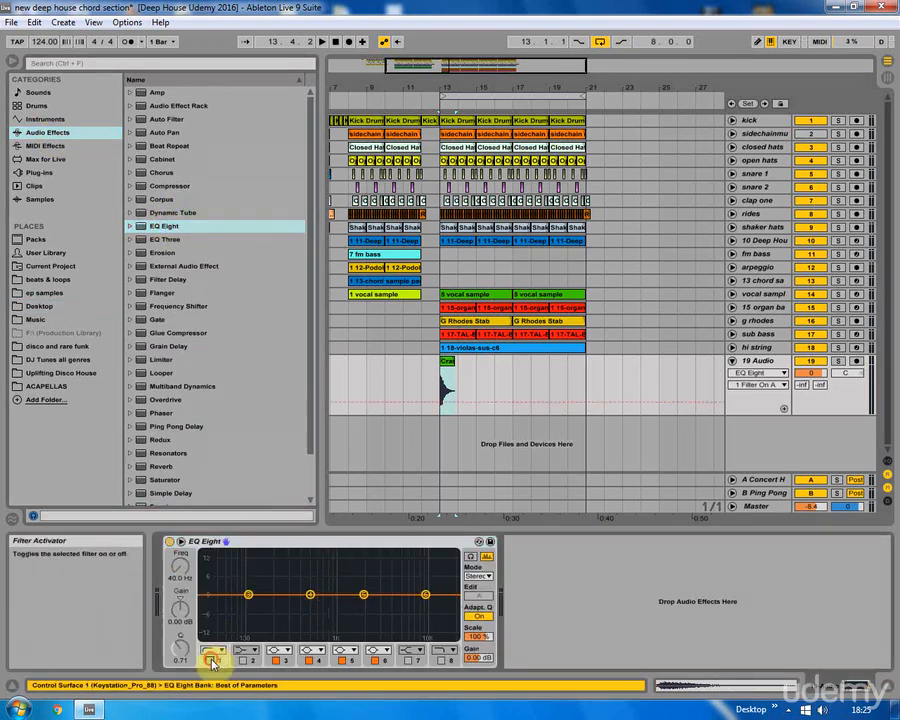
During playback, raise EQ Eight's filter 1 cutoff to about 1 kHz, turn off filters 3 and 4, and lower filter 6 to -1.61 dB.
{"action": "key", "text": "space"}
{"action": "left_click_drag", "start_coordinate": [261, 607], "coordinate": [347, 607]}
{"action": "left_click", "coordinate": [306, 663]}
{"action": "left_click_drag", "start_coordinate": [350, 609], "coordinate": [426, 601]}
{"action": "key", "text": "space"}
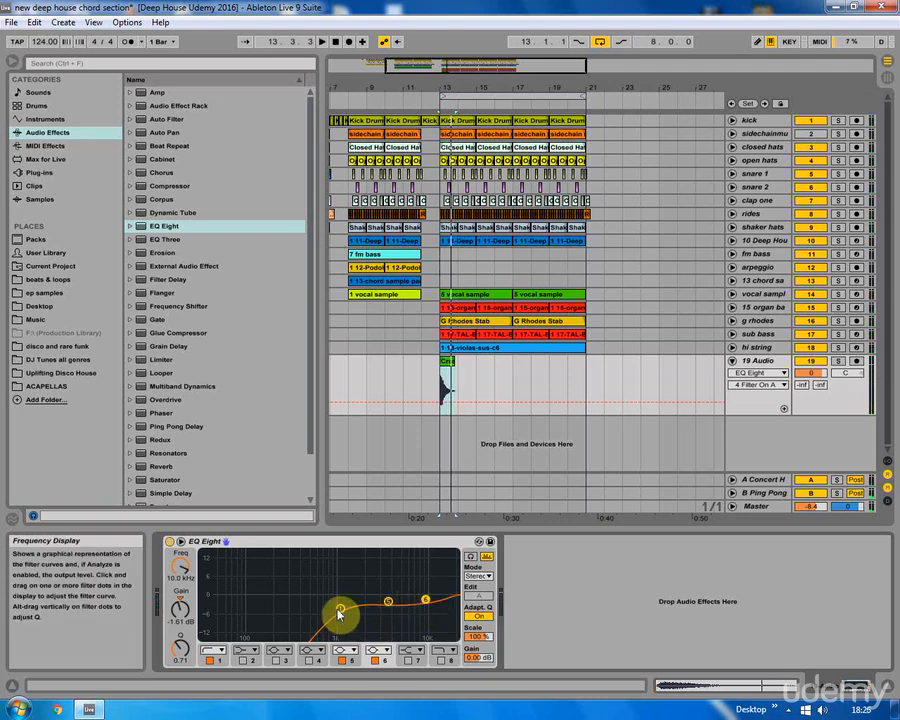
Raise the cutoff of EQ Eight's low-cut filter 1 on the crash track to 1.77 kHz while auditioning it.
{"action": "left_click", "coordinate": [216, 652]}
{"action": "left_click", "coordinate": [216, 652]}
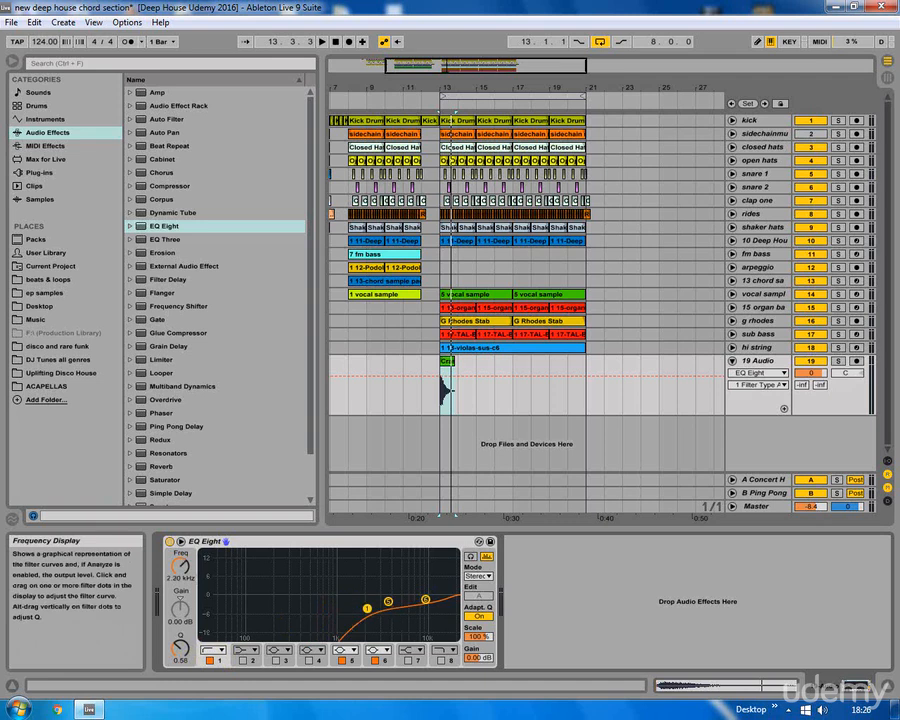
{"action": "key", "text": "space"}
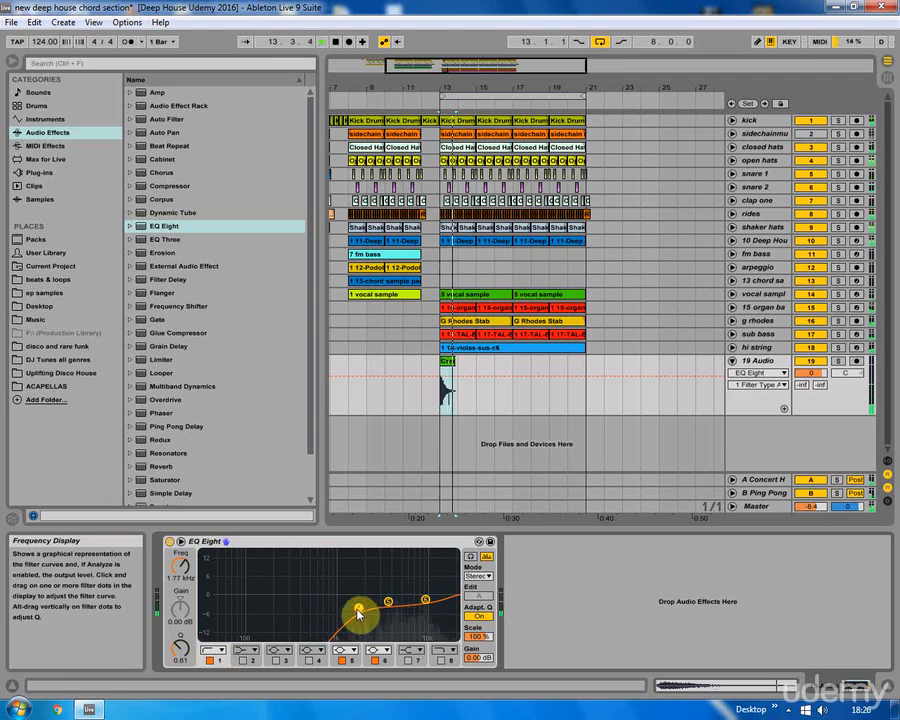
Raise the crash track's send to the A Concert Hall return and lower its track volume to -1.2 dB.
{"action": "left_click", "coordinate": [886, 63]}
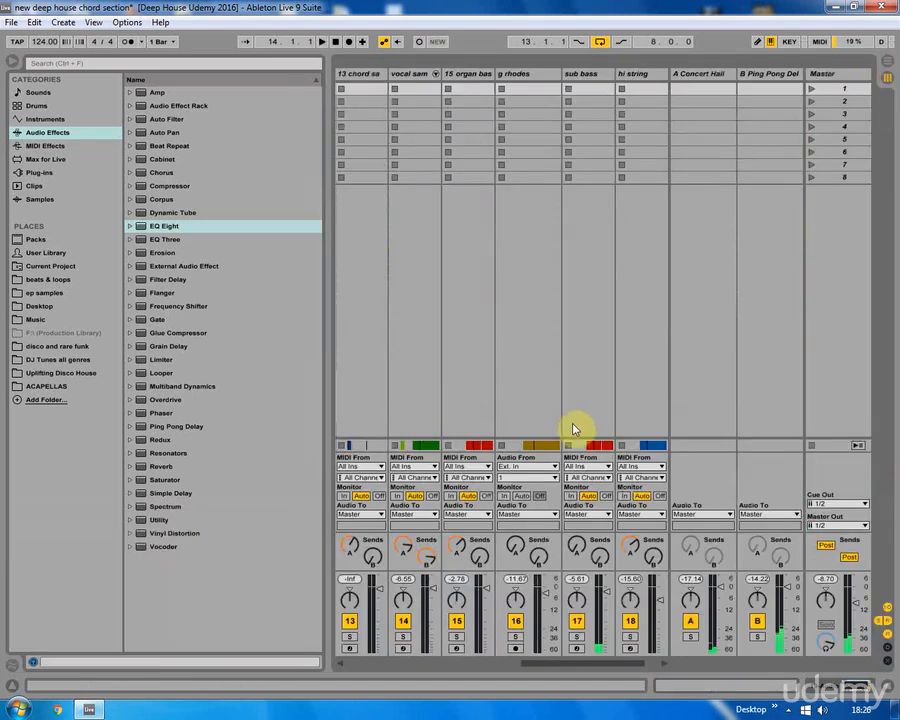
{"action": "left_click_drag", "start_coordinate": [539, 670], "coordinate": [597, 668]}
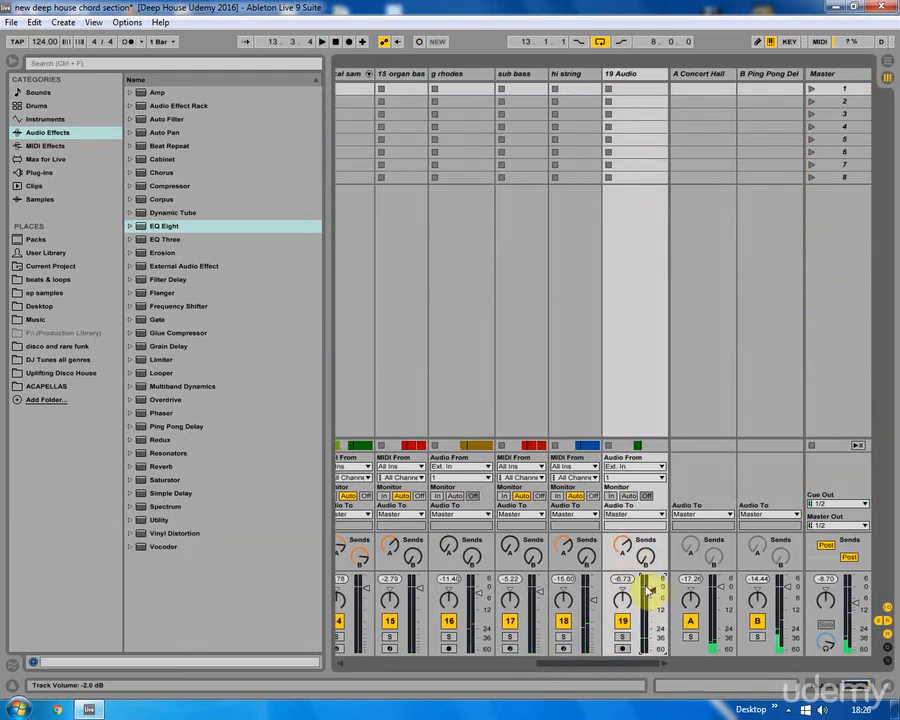
{"action": "left_click_drag", "start_coordinate": [651, 584], "coordinate": [656, 593]}
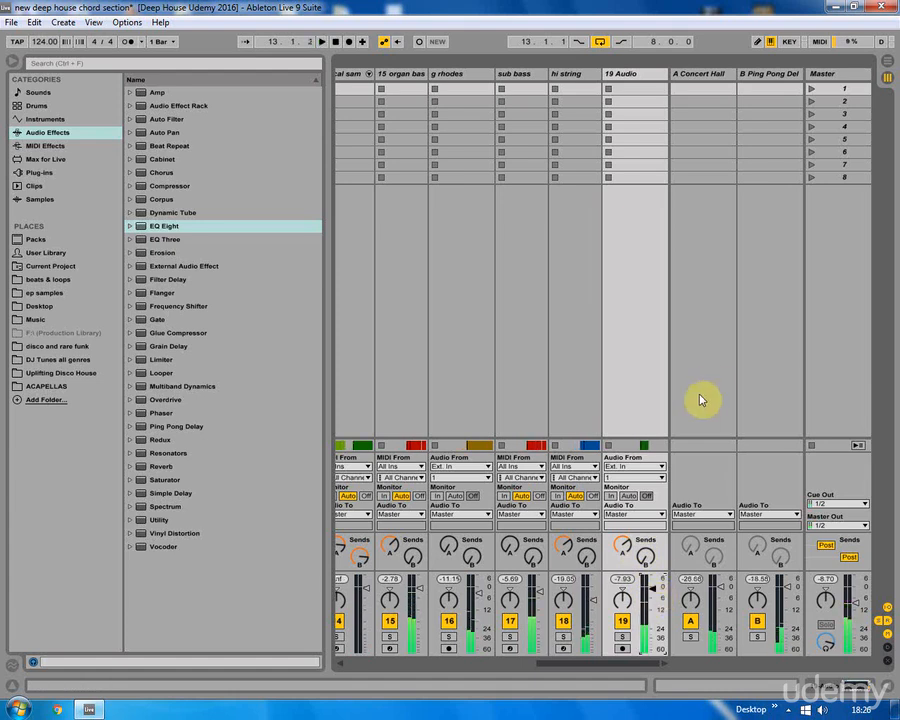
{"action": "left_click", "coordinate": [886, 64]}
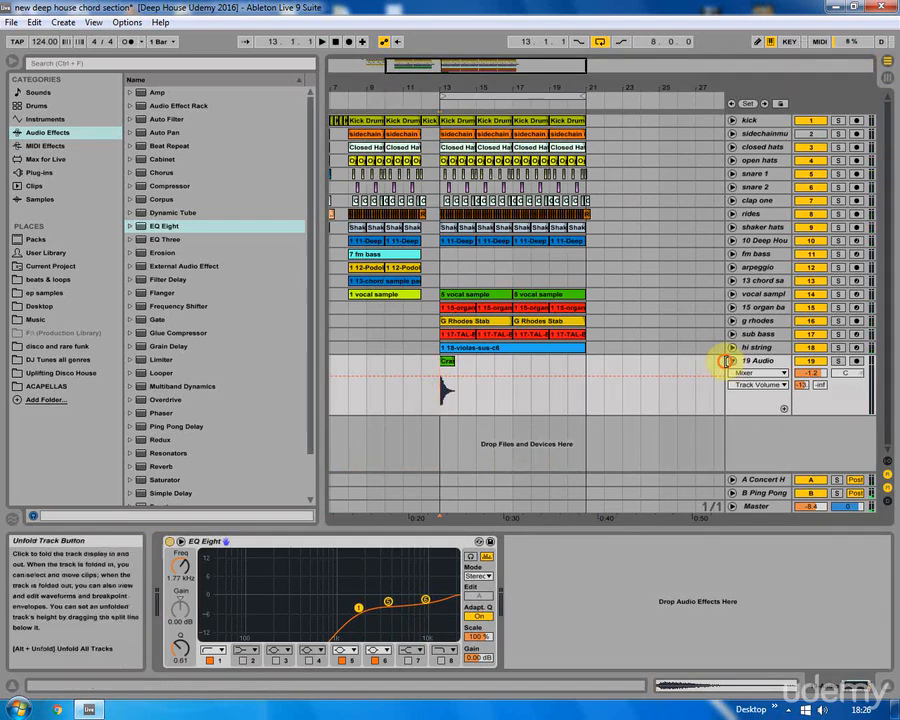
Fold and rename the 19 Audio track as "crash", and move it between the clap one and rides tracks.
{"action": "left_click", "coordinate": [724, 361]}
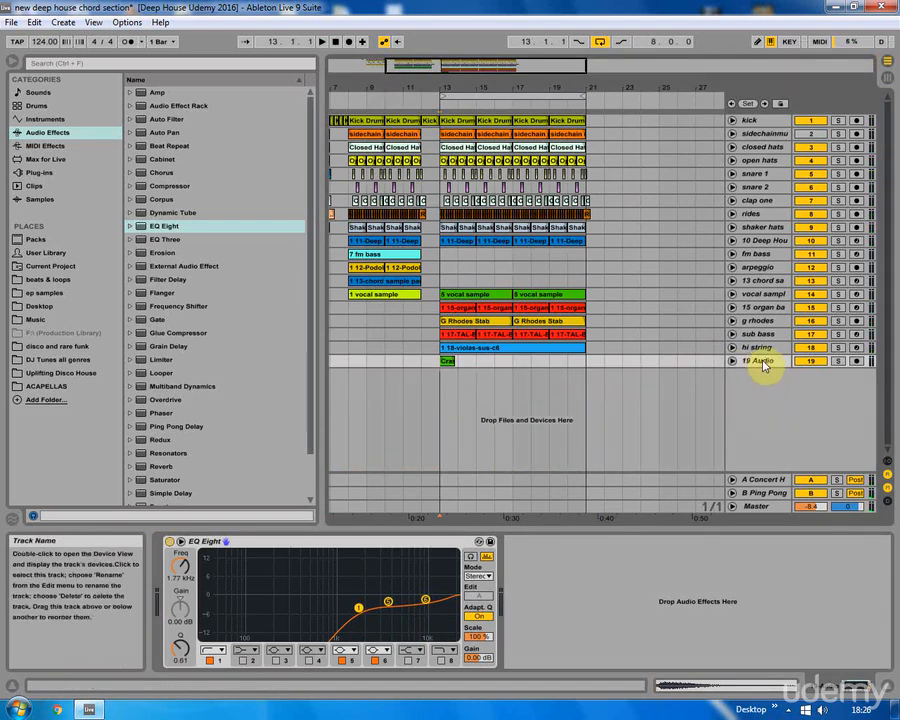
{"action": "right_click", "coordinate": [763, 363]}
{"action": "left_click", "coordinate": [692, 413]}
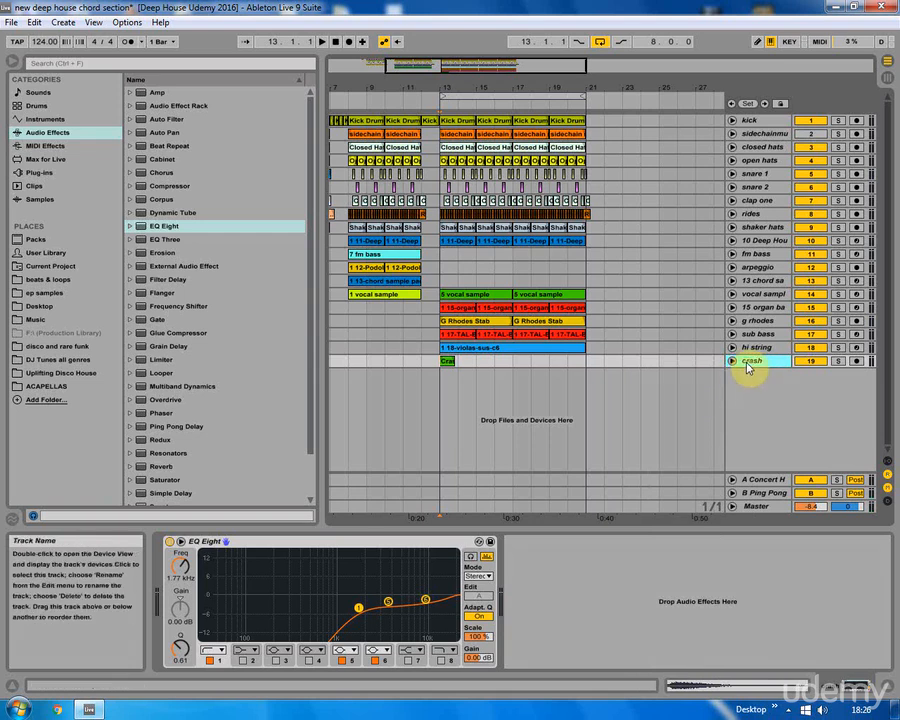
{"action": "key", "text": "Return"}
{"action": "left_click_drag", "start_coordinate": [757, 203], "coordinate": [757, 207]}
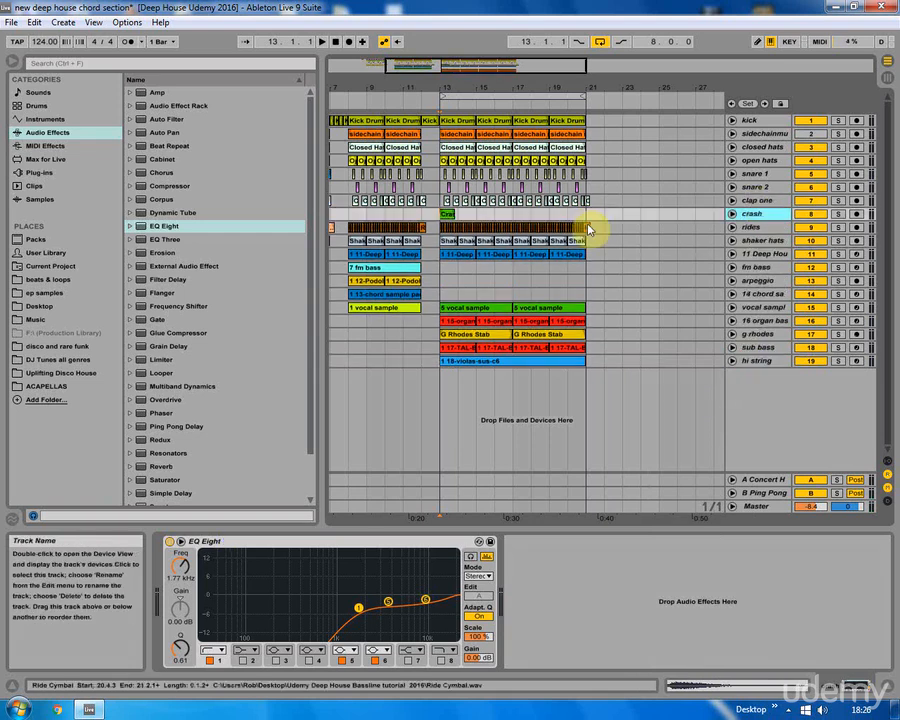
Copy the crash clip from bar 13 to bar 17 and to bar 8 on the crash track.
{"action": "left_click", "coordinate": [504, 206]}
{"action": "left_click_drag", "start_coordinate": [452, 214], "coordinate": [518, 216]}
{"action": "key", "text": "space"}
{"action": "left_click_drag", "start_coordinate": [441, 213], "coordinate": [349, 222]}
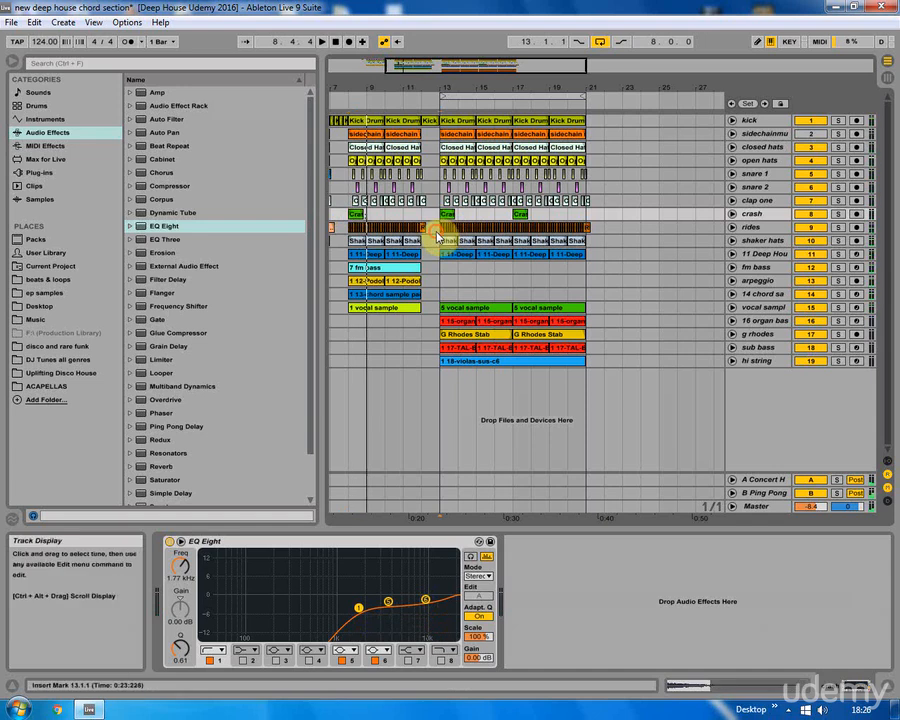
Play the arrangement from bar 8 and from bar 13 to compare the earlier section with the chord section.
{"action": "left_click", "coordinate": [437, 230]}
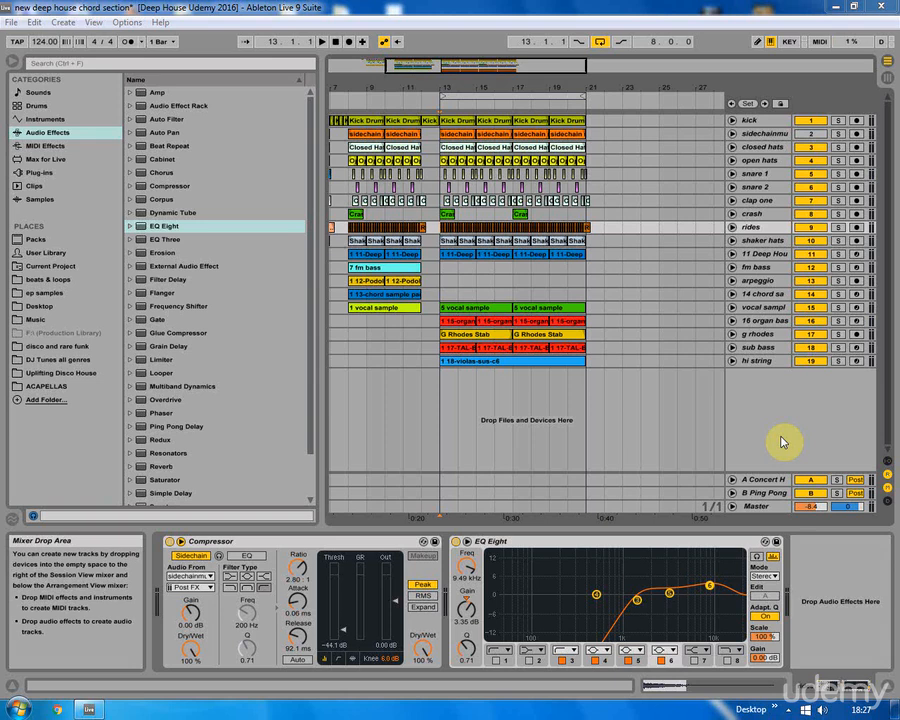
{"action": "left_click", "coordinate": [351, 295]}
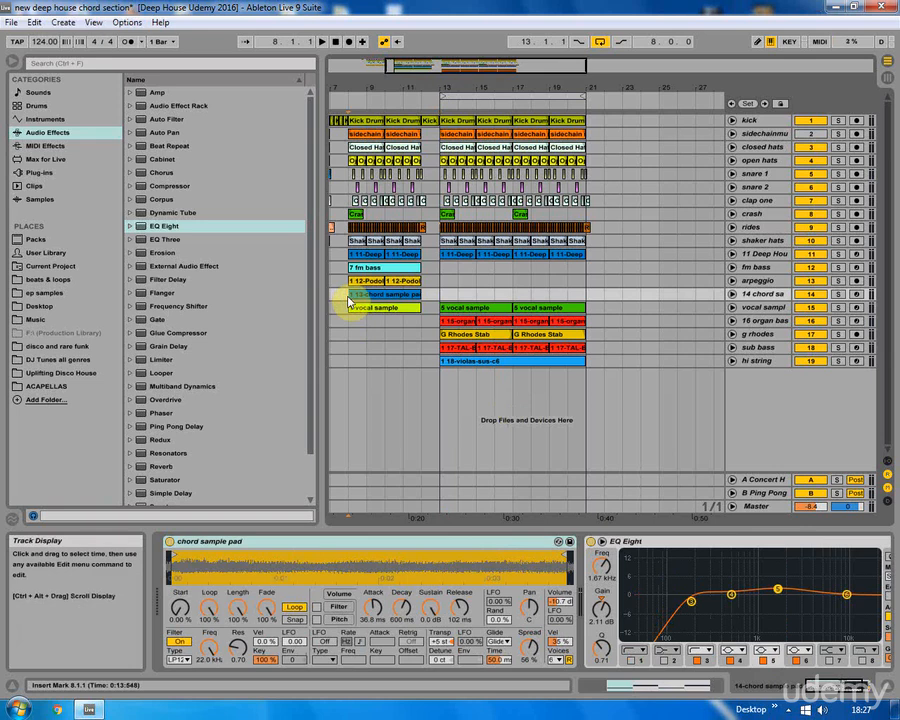
{"action": "key", "text": "space"}
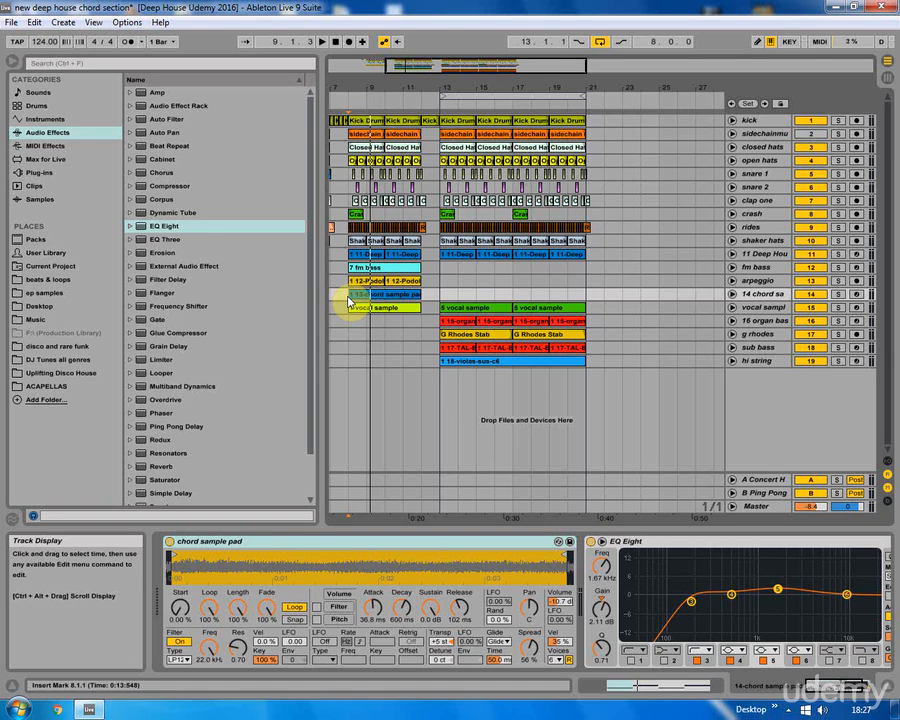
{"action": "left_click", "coordinate": [440, 323]}
{"action": "key", "text": "space"}
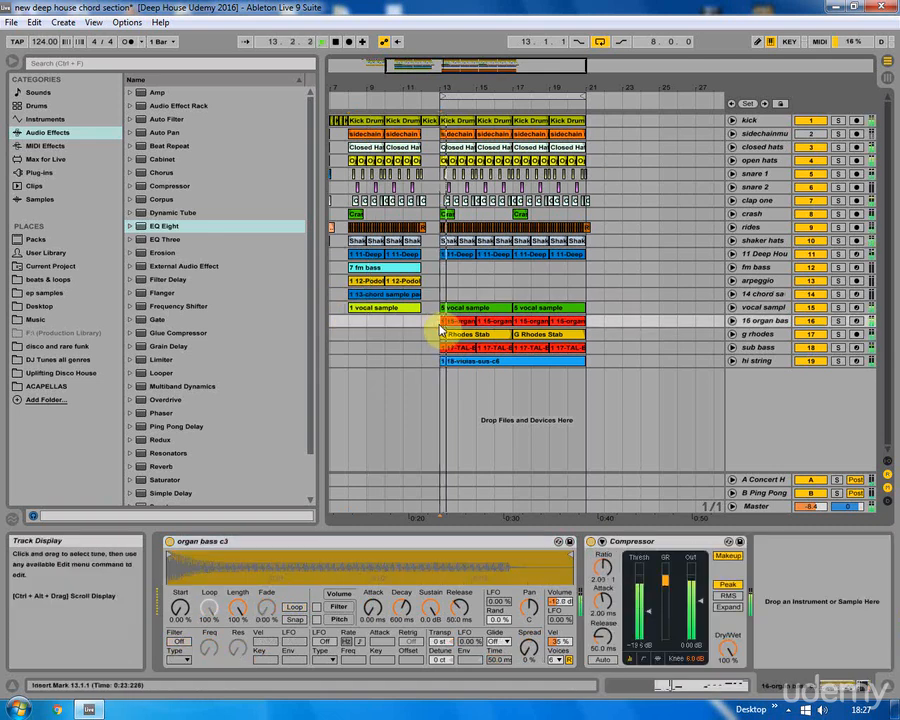
{"action": "left_click", "coordinate": [346, 309]}
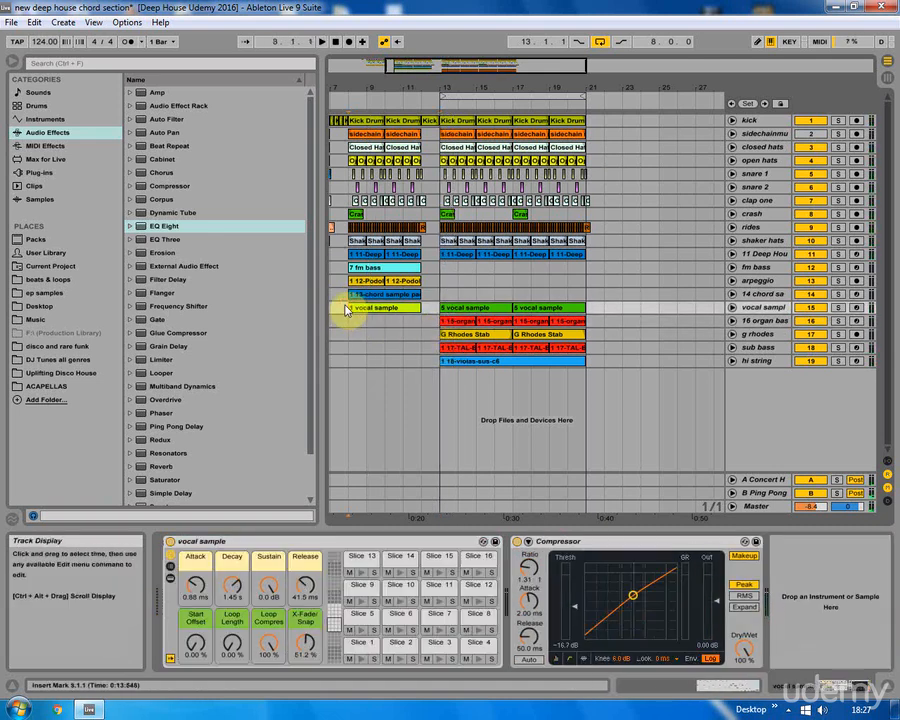